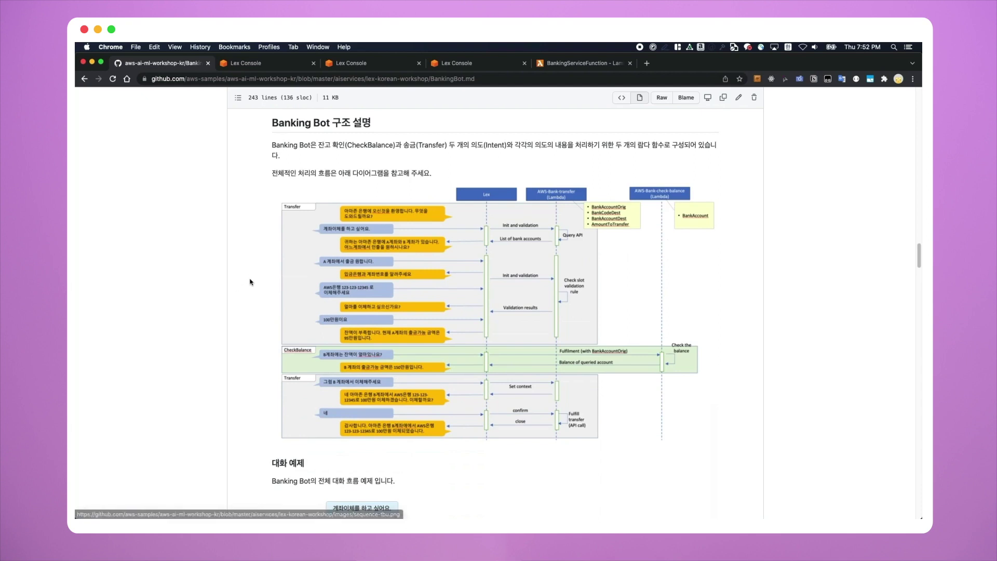
- Review the BankingBot.md guide from the architecture diagram through the dialog examples, intents and slots to the Lambda structure section
{"action": "scroll", "coordinate": [251, 327], "scroll_direction": "down", "scroll_amount": 5}
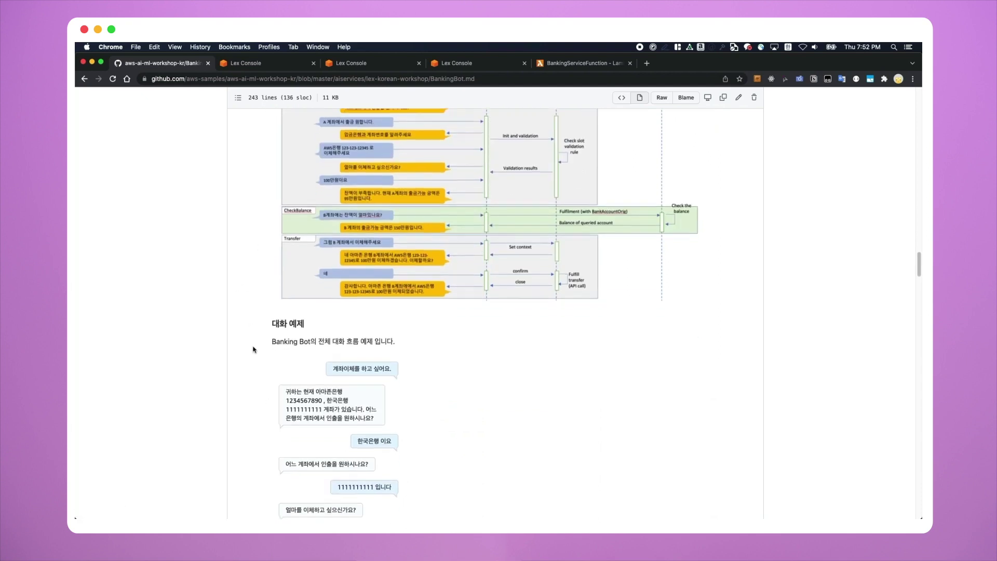
{"action": "scroll", "coordinate": [265, 286], "scroll_direction": "down", "scroll_amount": 1}
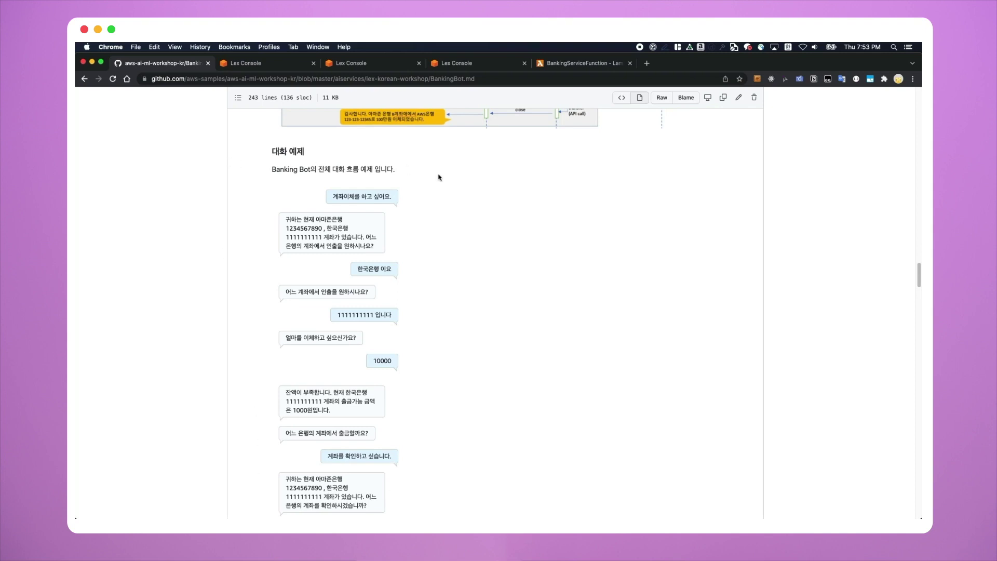
{"action": "scroll", "coordinate": [416, 286], "scroll_direction": "down", "scroll_amount": 12}
{"action": "scroll", "coordinate": [416, 292], "scroll_direction": "down", "scroll_amount": 5}
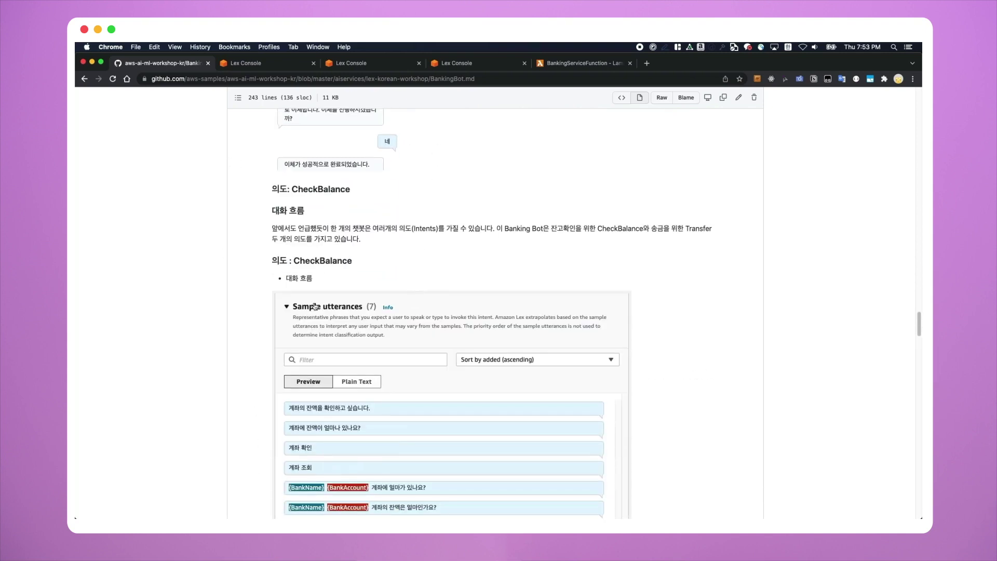
{"action": "scroll", "coordinate": [389, 341], "scroll_direction": "down", "scroll_amount": 12}
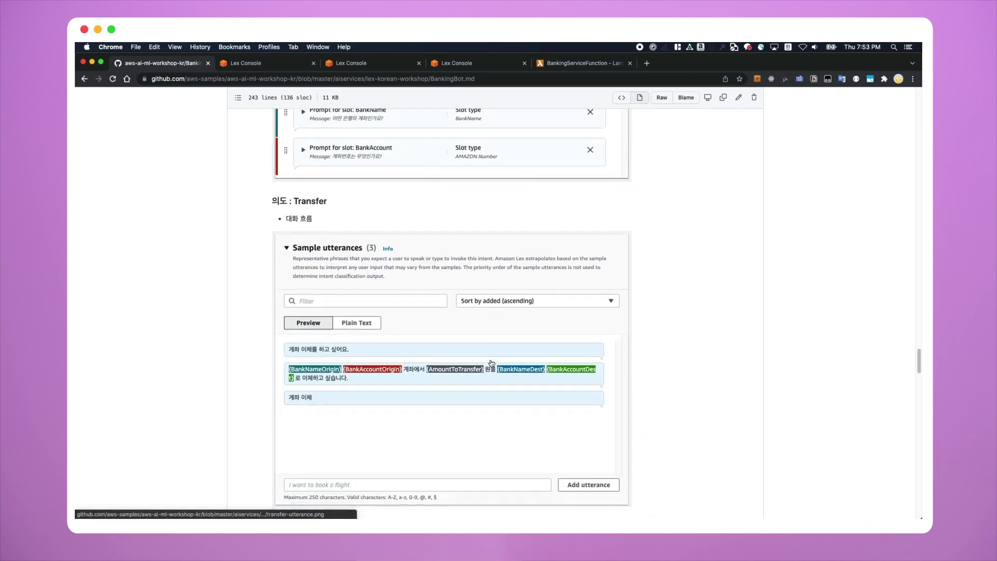
{"action": "scroll", "coordinate": [491, 364], "scroll_direction": "down", "scroll_amount": 7}
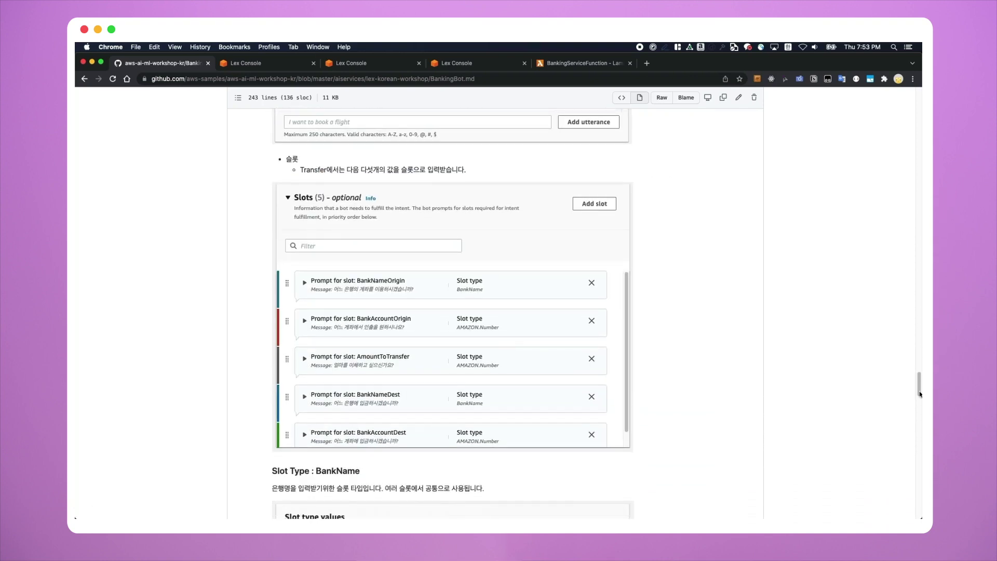
{"action": "left_click_drag", "start_coordinate": [918, 389], "coordinate": [918, 474]}
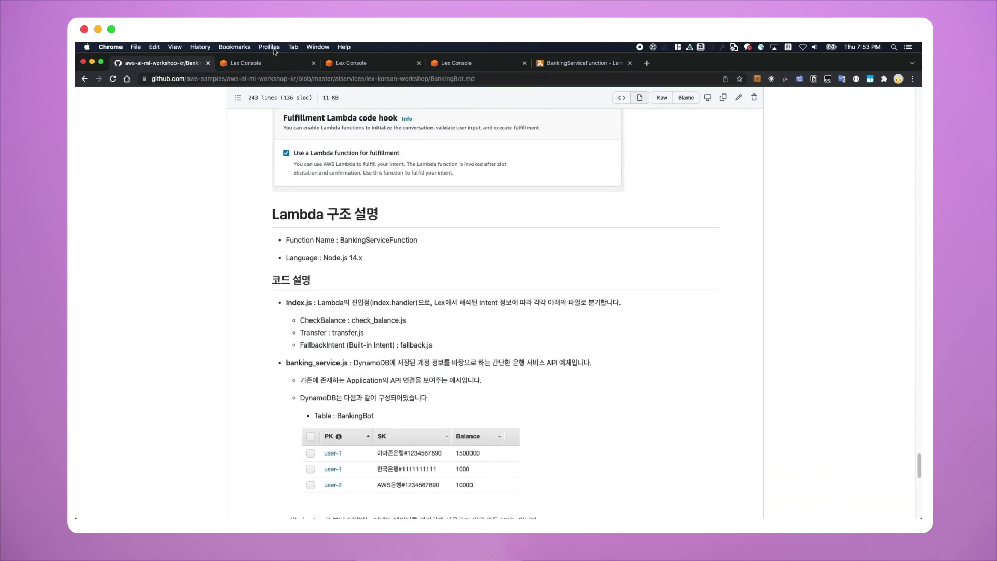
- Switch to the Lex console and open BankingBot's Korean (South Korea) language page to check its conversation structure
{"action": "left_click", "coordinate": [268, 63]}
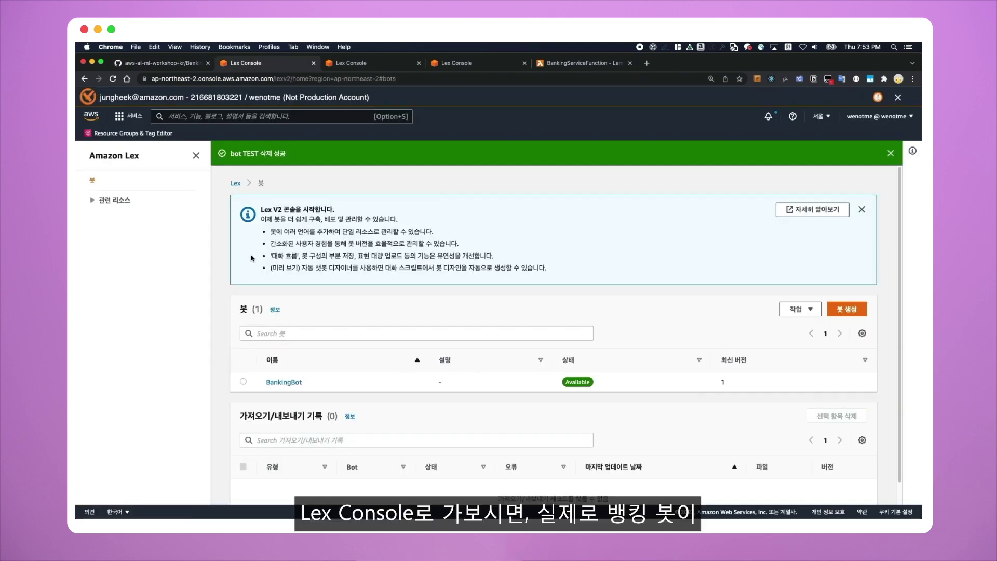
{"action": "left_click_drag", "start_coordinate": [335, 384], "coordinate": [264, 383]}
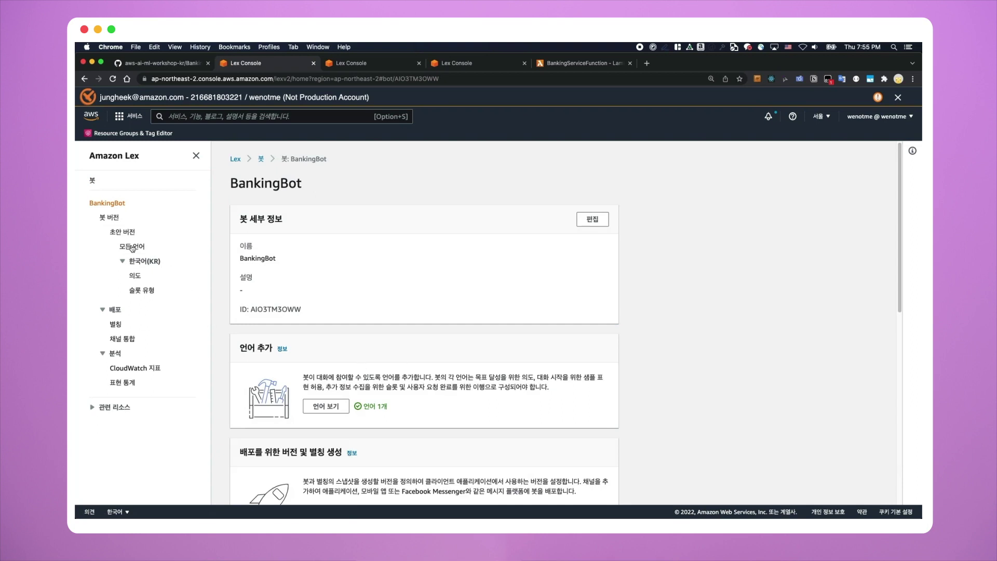
{"action": "left_click", "coordinate": [133, 248]}
{"action": "mouse_move", "coordinate": [355, 260]}
{"action": "left_mouse_down"}
{"action": "mouse_move", "coordinate": [265, 259]}
{"action": "mouse_move", "coordinate": [353, 261]}
{"action": "left_mouse_up"}
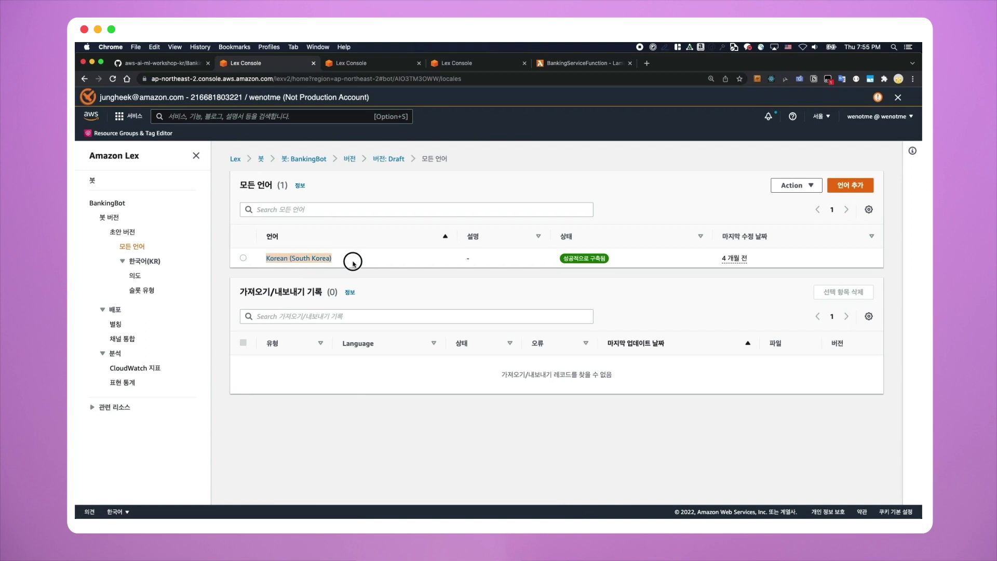
{"action": "left_click", "coordinate": [318, 258]}
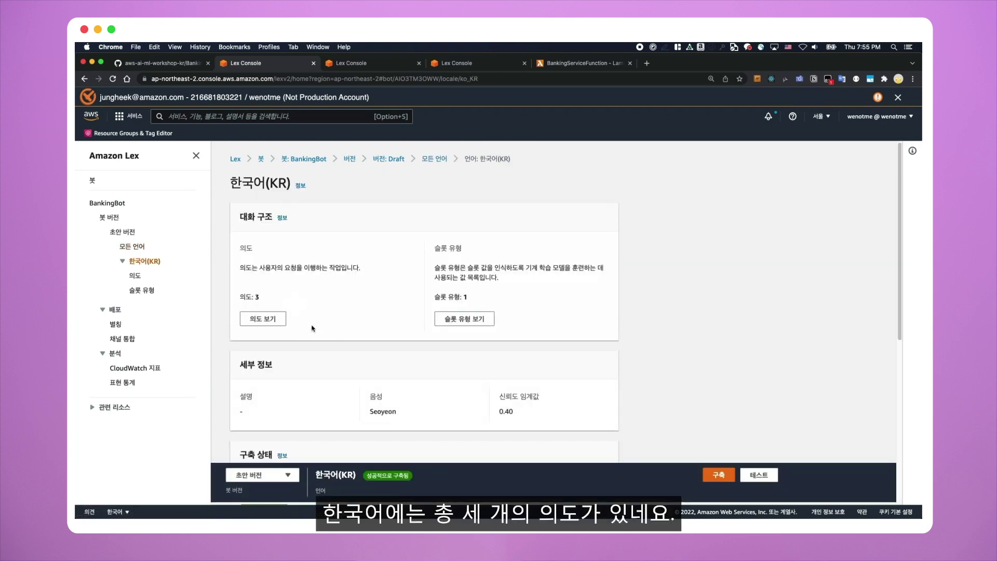
{"action": "left_click_drag", "start_coordinate": [238, 286], "coordinate": [300, 321]}
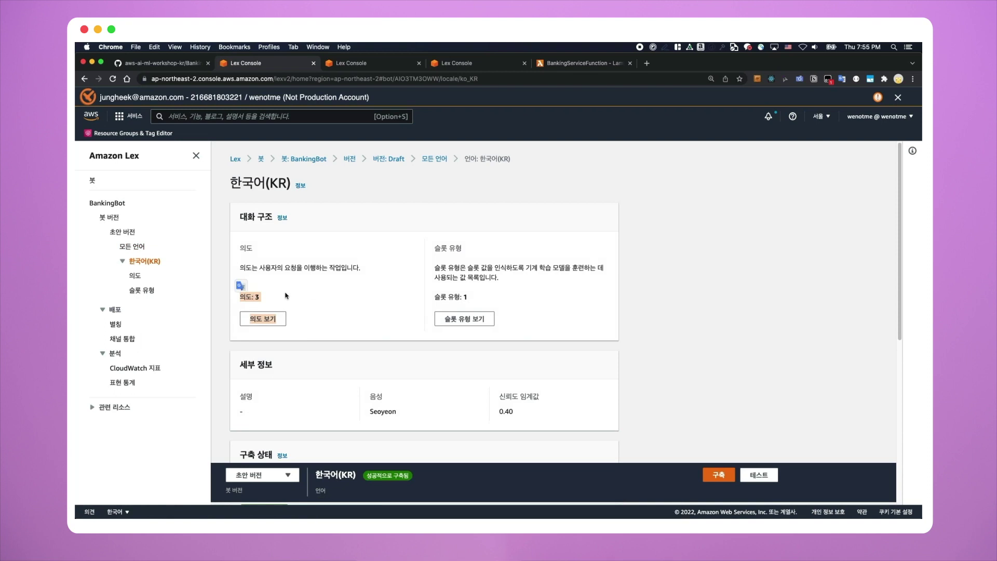
- Open the Korean intent list and review the CheckBalance, Transfer and FallbackIntent entries
{"action": "left_click", "coordinate": [136, 276]}
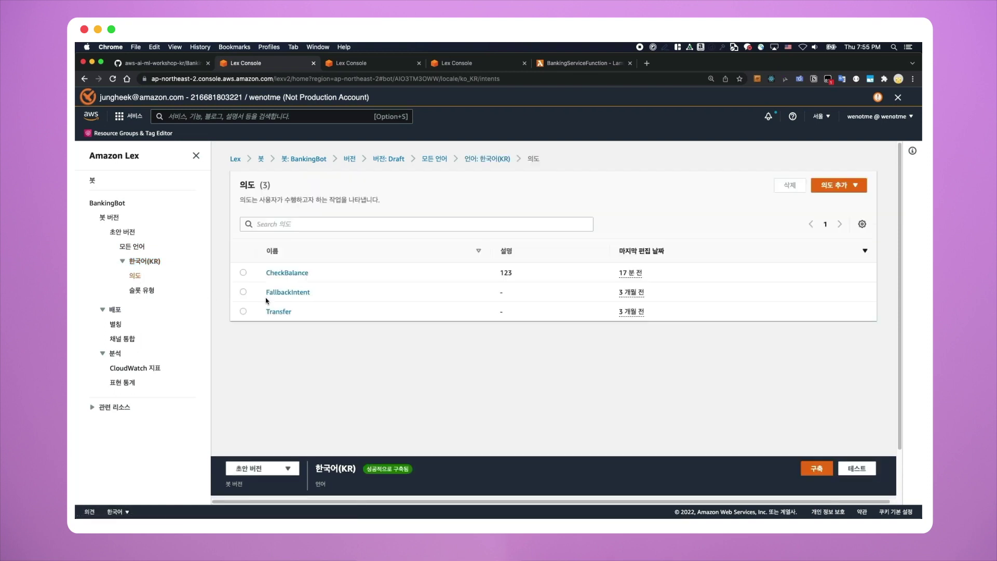
{"action": "left_click_drag", "start_coordinate": [317, 276], "coordinate": [259, 273]}
{"action": "left_click", "coordinate": [260, 312]}
{"action": "left_click_drag", "start_coordinate": [319, 293], "coordinate": [265, 293]}
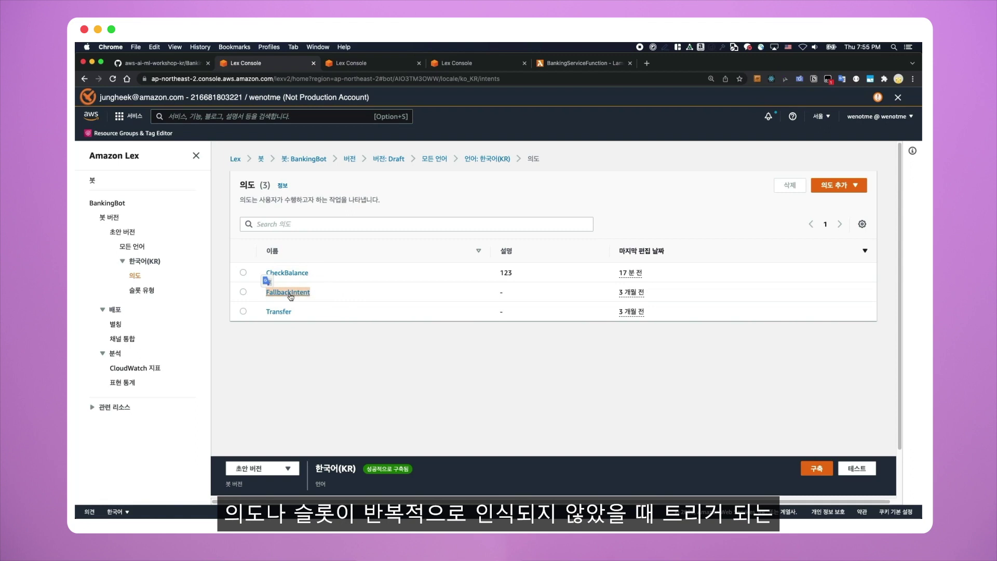
{"action": "left_click", "coordinate": [311, 334]}
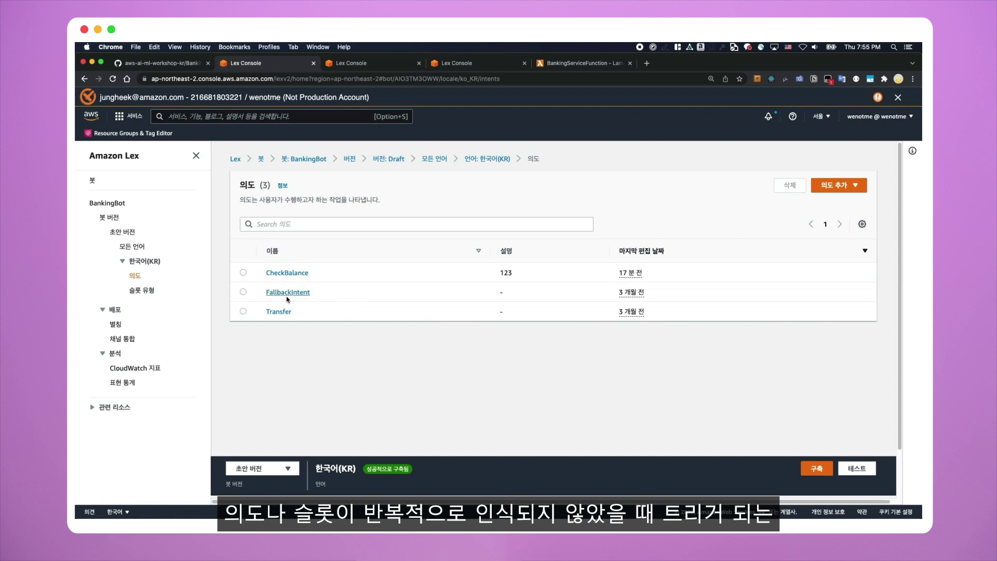
- Open the CheckBalance intent and expand its BankName slot to examine the name, slot type and prompt
{"action": "left_click", "coordinate": [268, 272]}
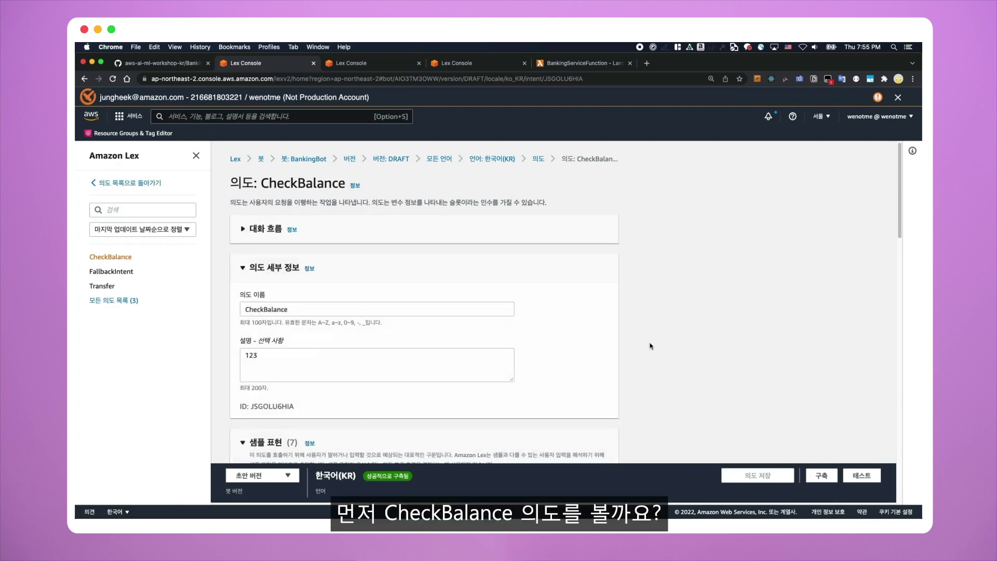
{"action": "left_click_drag", "start_coordinate": [307, 307], "coordinate": [240, 301]}
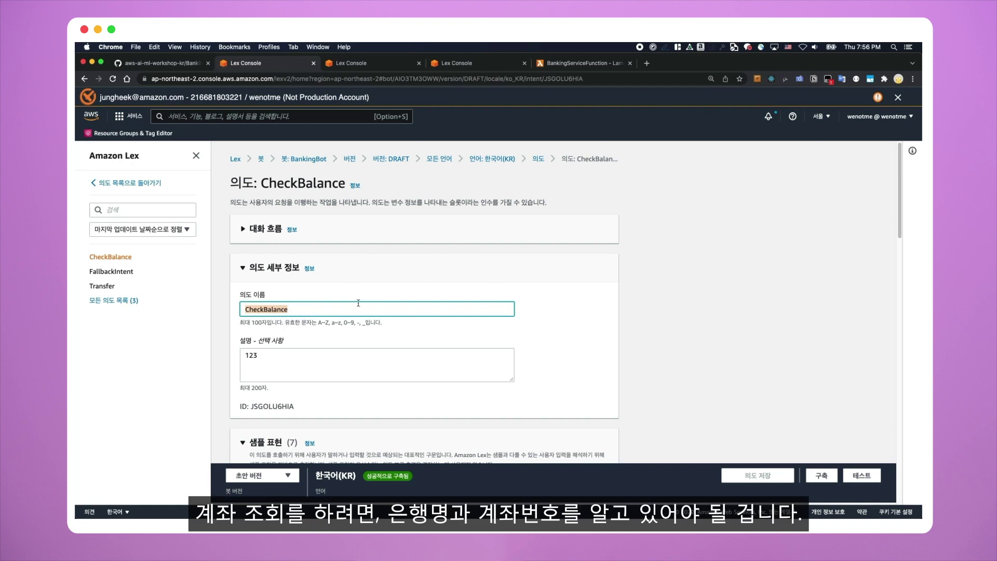
{"action": "scroll", "coordinate": [654, 328], "scroll_direction": "down", "scroll_amount": 10}
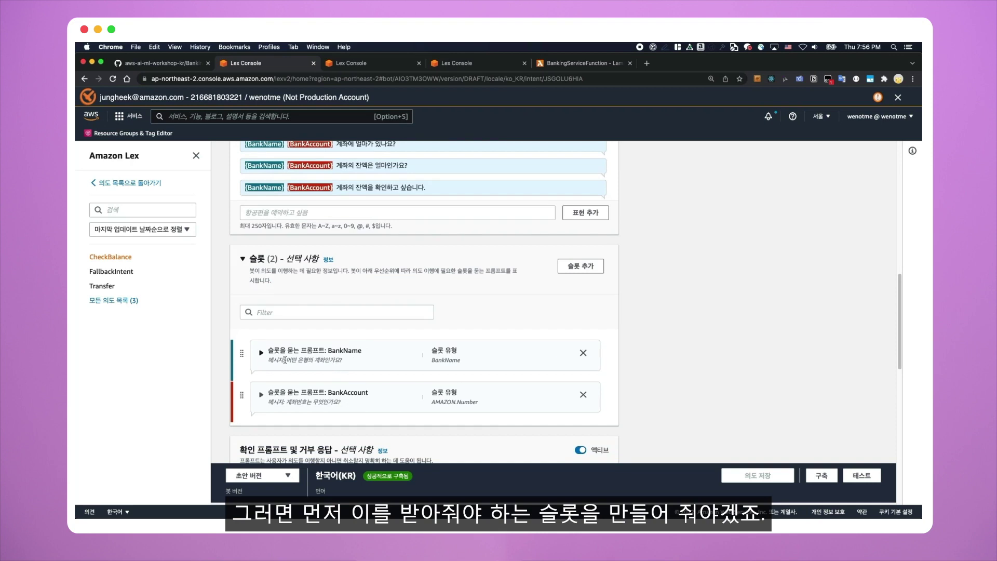
{"action": "left_click_drag", "start_coordinate": [289, 360], "coordinate": [348, 360]}
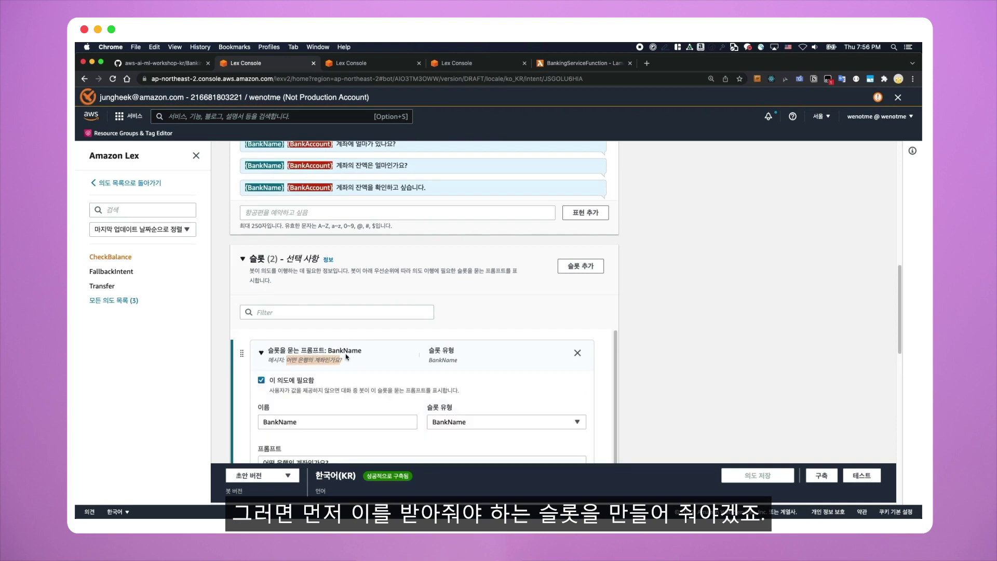
{"action": "scroll", "coordinate": [332, 314], "scroll_direction": "down", "scroll_amount": 2}
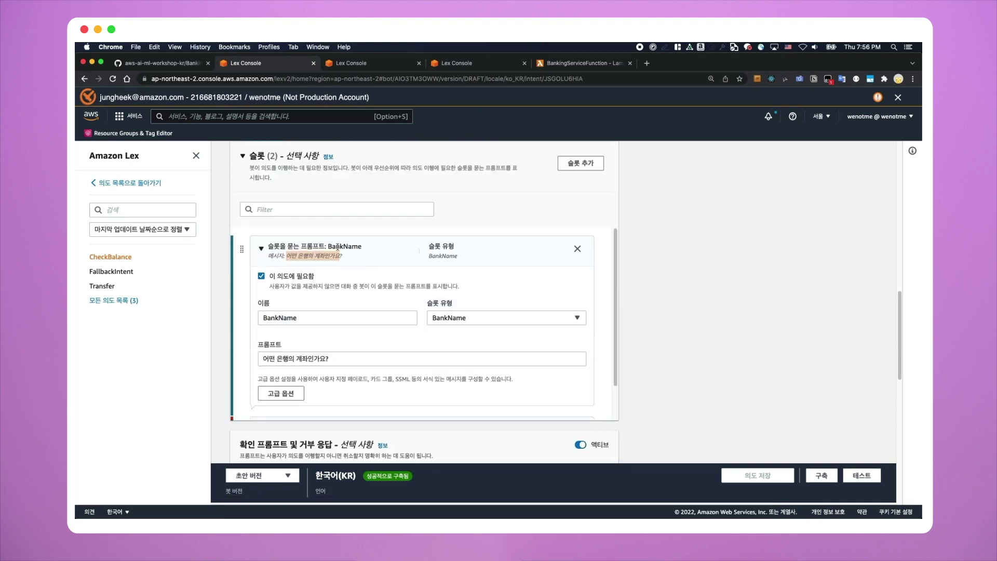
{"action": "scroll", "coordinate": [348, 319], "scroll_direction": "down", "scroll_amount": 2}
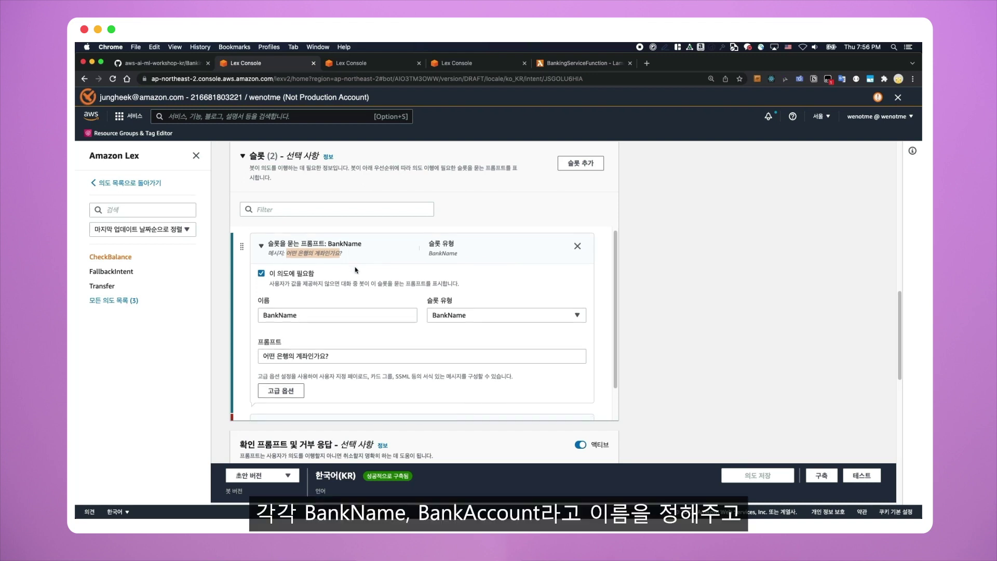
{"action": "scroll", "coordinate": [347, 321], "scroll_direction": "down", "scroll_amount": 3}
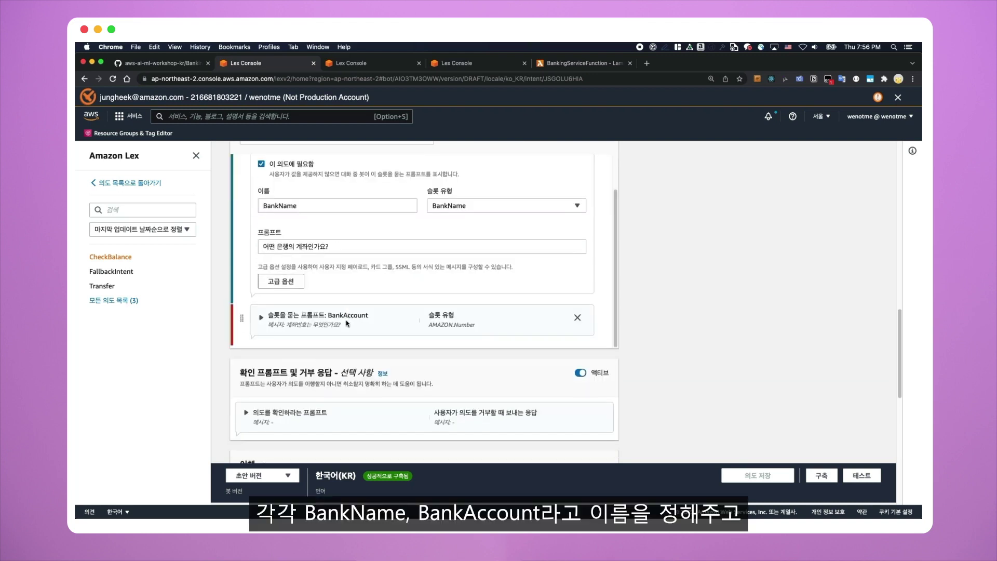
- Expand the BankAccount slot, examine its prompt about the account number, and collapse the slot again
{"action": "left_click", "coordinate": [299, 315]}
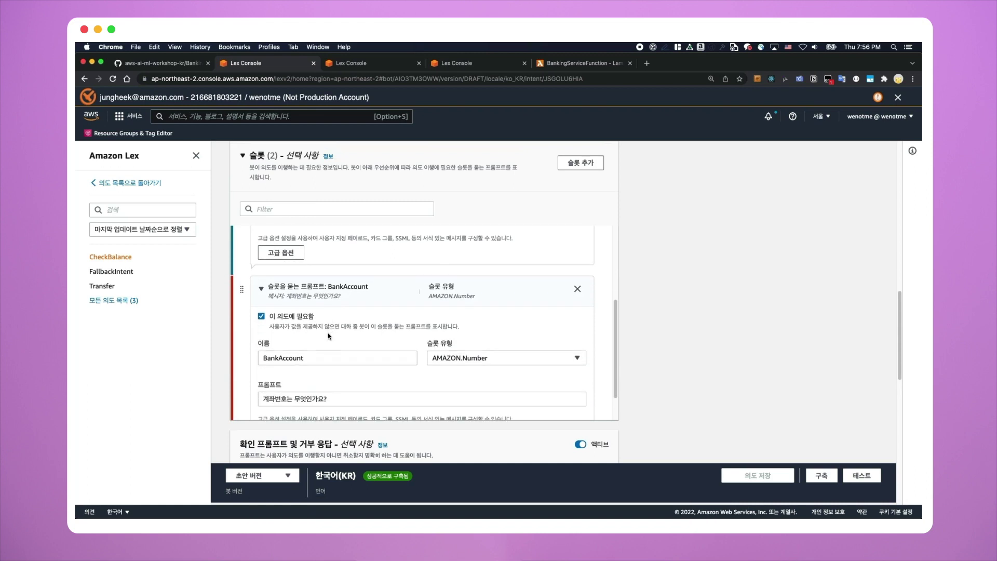
{"action": "left_click", "coordinate": [283, 390]}
{"action": "left_click_drag", "start_coordinate": [259, 390], "coordinate": [288, 390]}
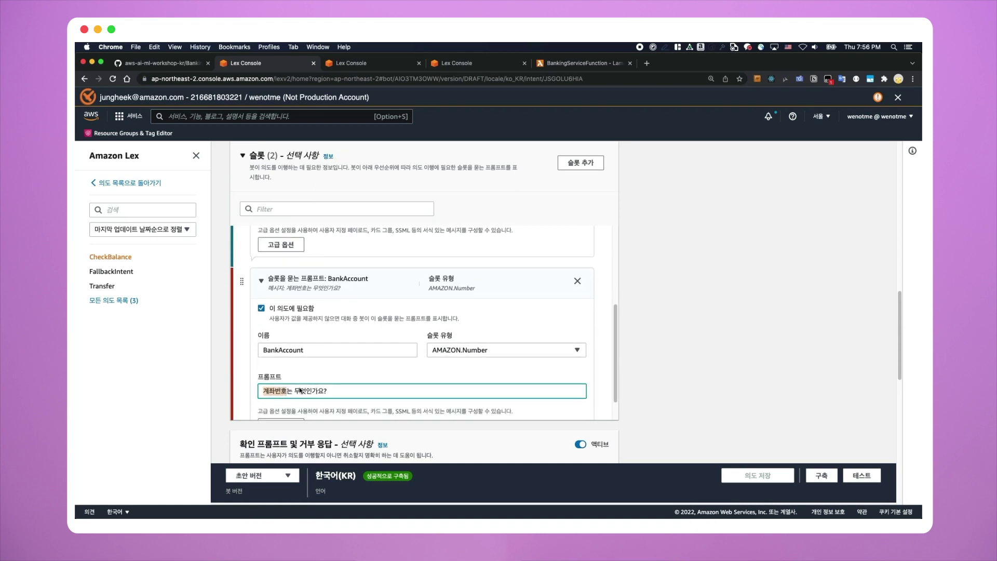
{"action": "scroll", "coordinate": [349, 319], "scroll_direction": "up", "scroll_amount": 2}
{"action": "left_click", "coordinate": [261, 335]}
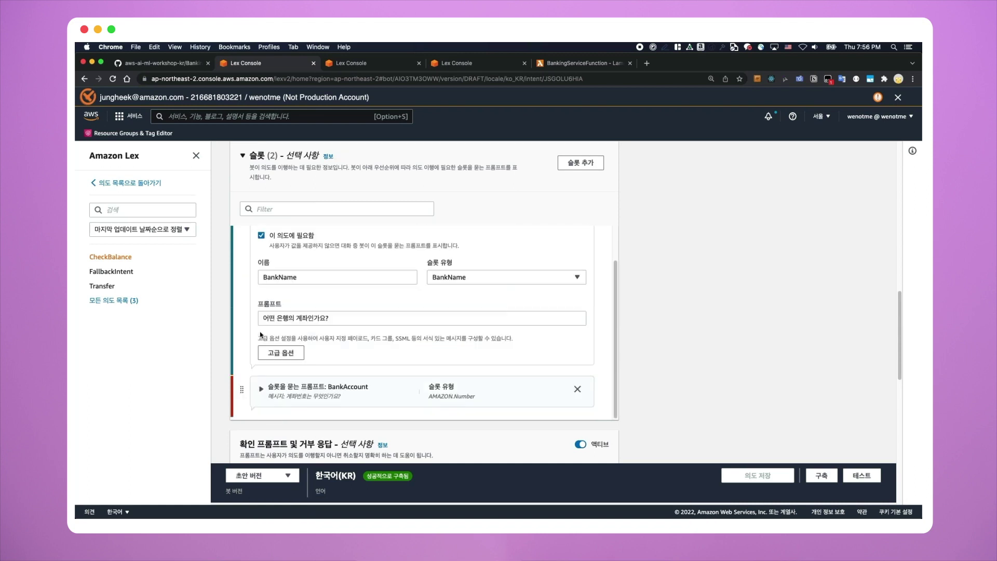
- Examine the BankName slot's required setting and its prompt asking which bank the account belongs to
{"action": "scroll", "coordinate": [275, 245], "scroll_direction": "up", "scroll_amount": 1}
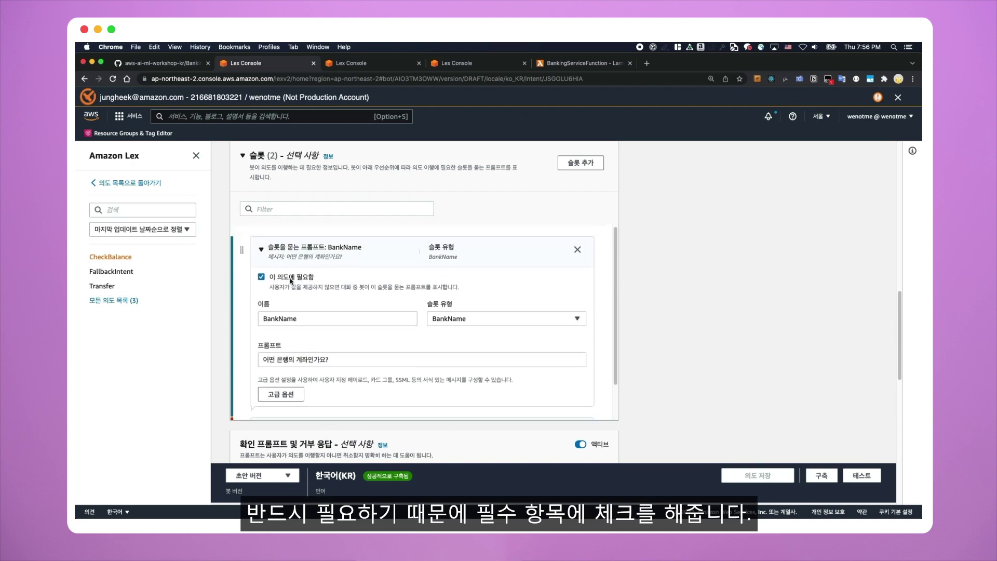
{"action": "left_click_drag", "start_coordinate": [368, 251], "coordinate": [328, 250]}
{"action": "left_click", "coordinate": [338, 248]}
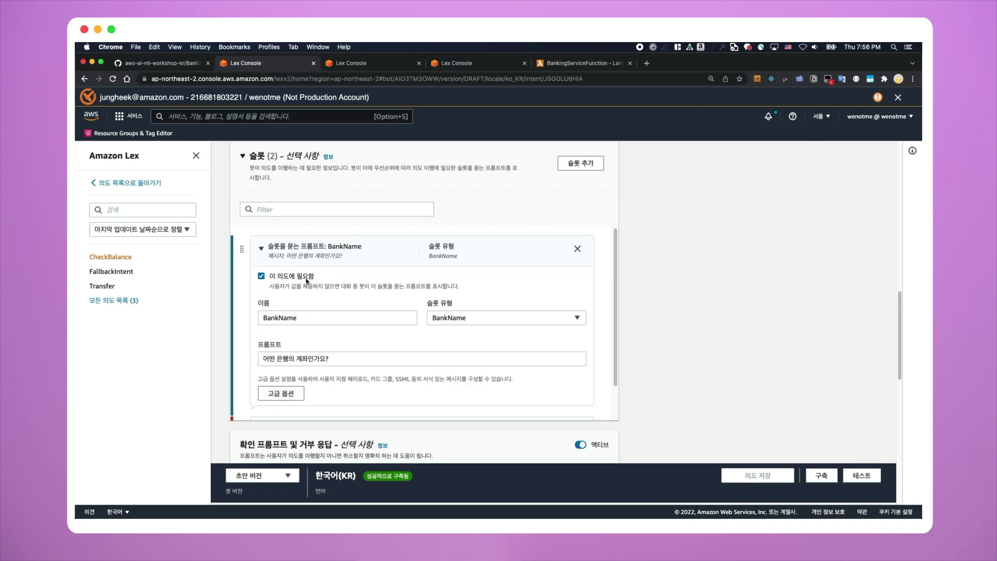
{"action": "left_click", "coordinate": [342, 358]}
{"action": "left_click_drag", "start_coordinate": [344, 358], "coordinate": [235, 350]}
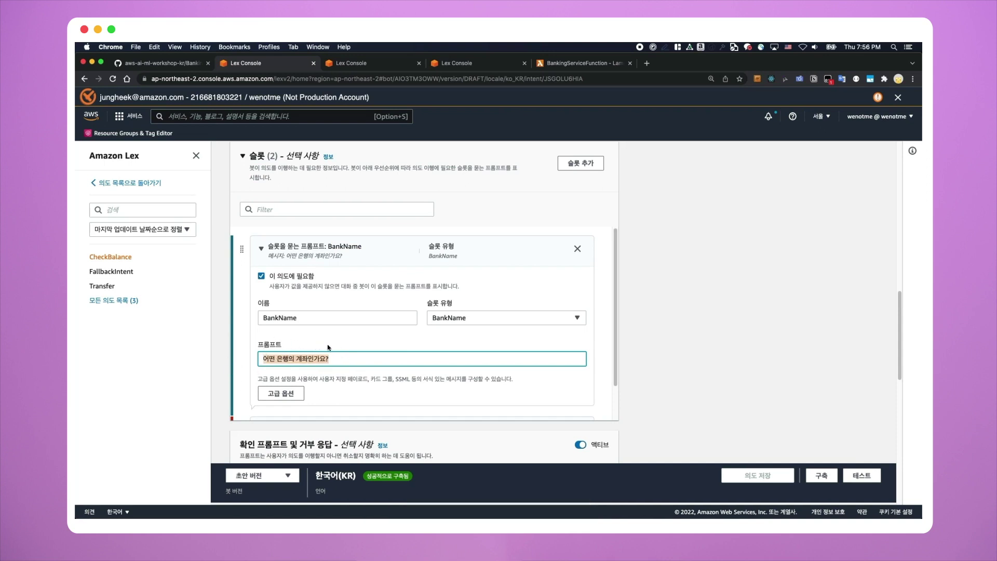
- Expand the BankAccount slot and check the available slot types, leaving AMAZON.Number selected
{"action": "scroll", "coordinate": [323, 380], "scroll_direction": "down", "scroll_amount": 2}
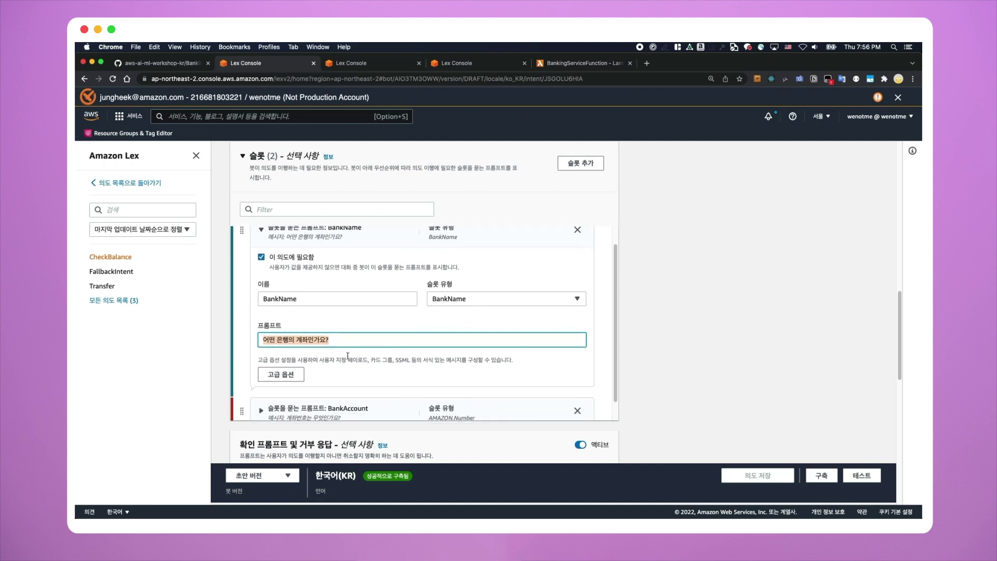
{"action": "left_click", "coordinate": [328, 386]}
{"action": "scroll", "coordinate": [307, 291], "scroll_direction": "down", "scroll_amount": 3}
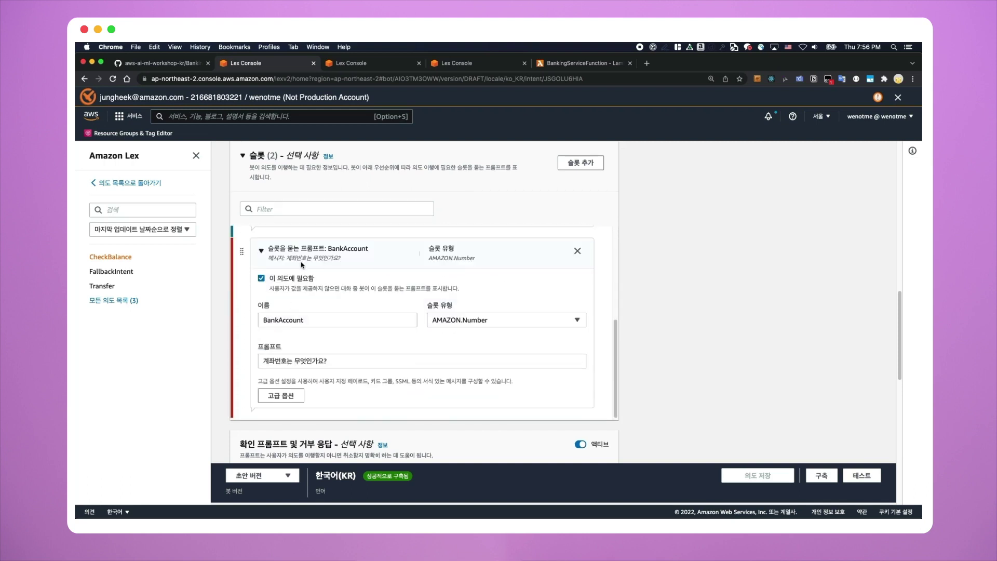
{"action": "left_click", "coordinate": [464, 319]}
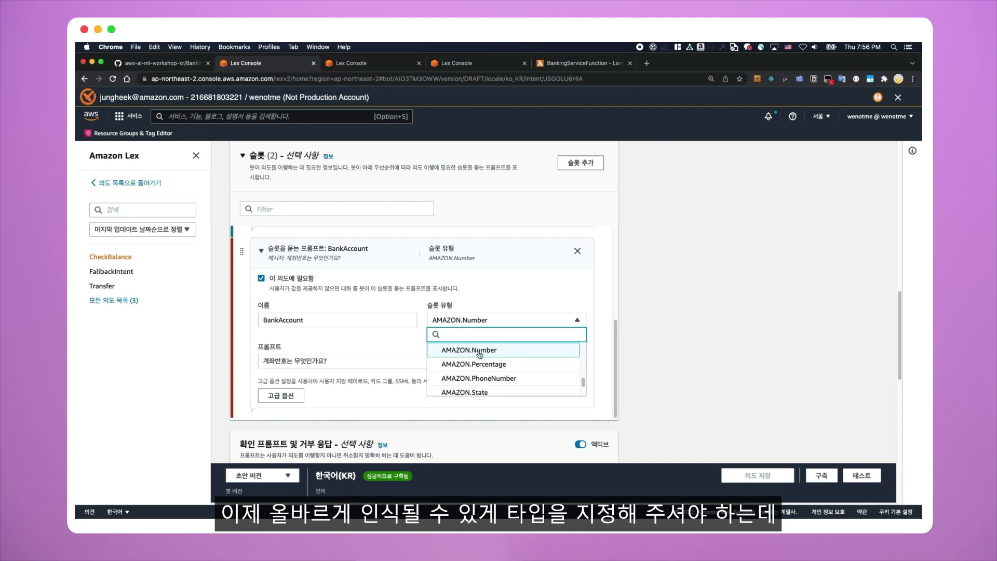
{"action": "left_click", "coordinate": [518, 295]}
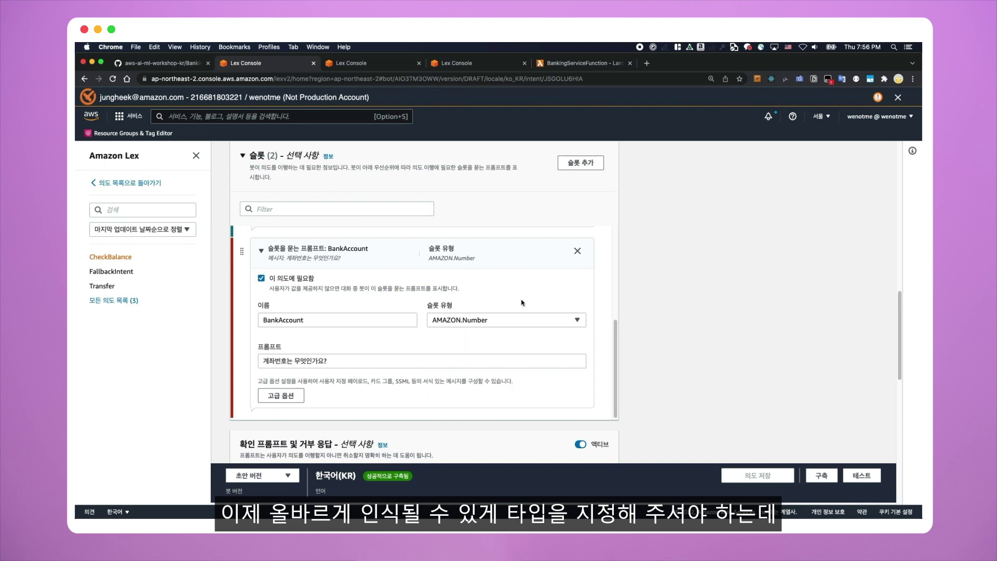
- Check the BankName slot's prompt and its slot type choices, leaving the custom BankName type selected
{"action": "scroll", "coordinate": [316, 314], "scroll_direction": "up", "scroll_amount": 3}
{"action": "left_click_drag", "start_coordinate": [288, 318], "coordinate": [263, 318]}
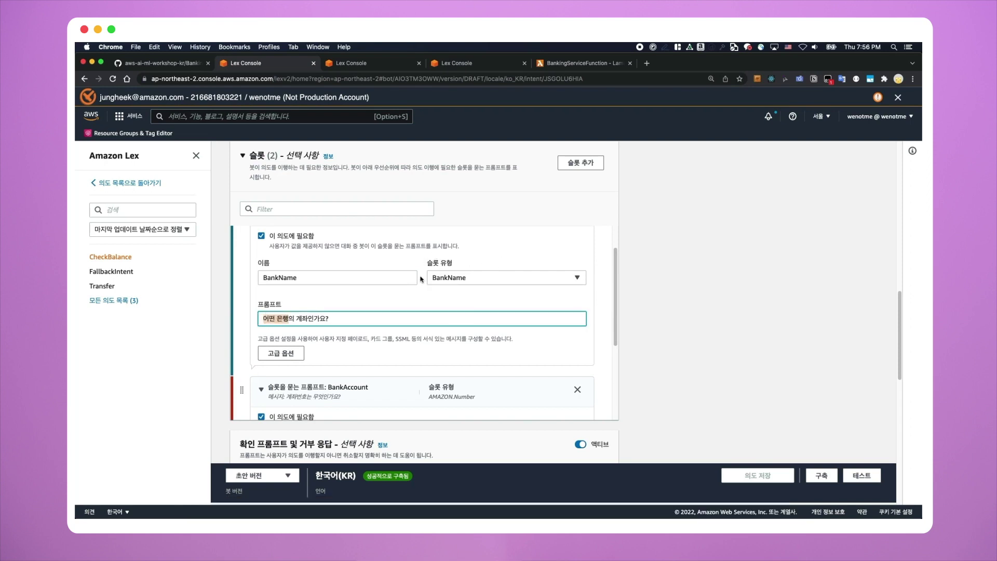
{"action": "left_click", "coordinate": [470, 279]}
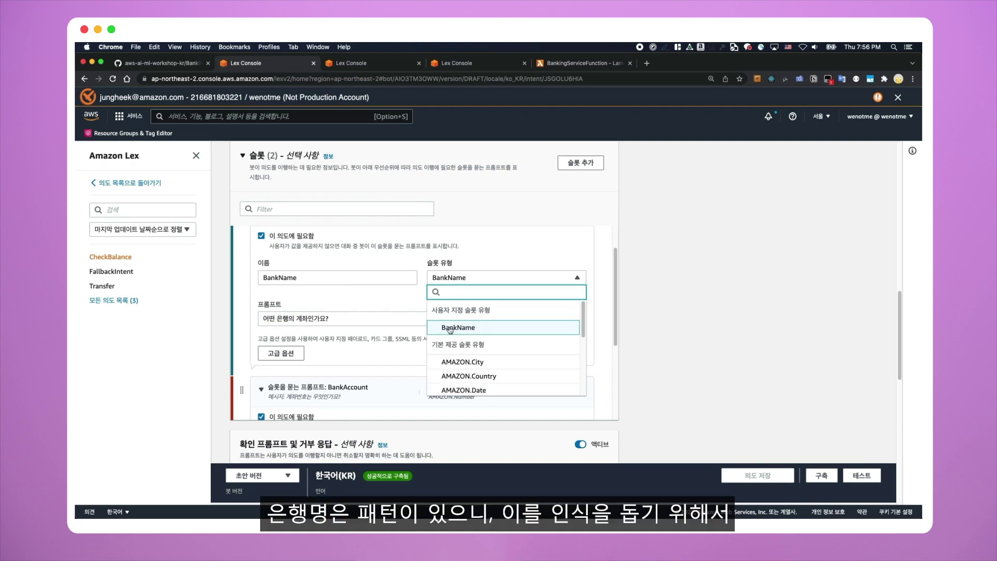
{"action": "left_click", "coordinate": [516, 251]}
- Switch to the other Lex console page and open the custom BankName slot type from the Korean (KR) slot type list
{"action": "left_click", "coordinate": [357, 66]}
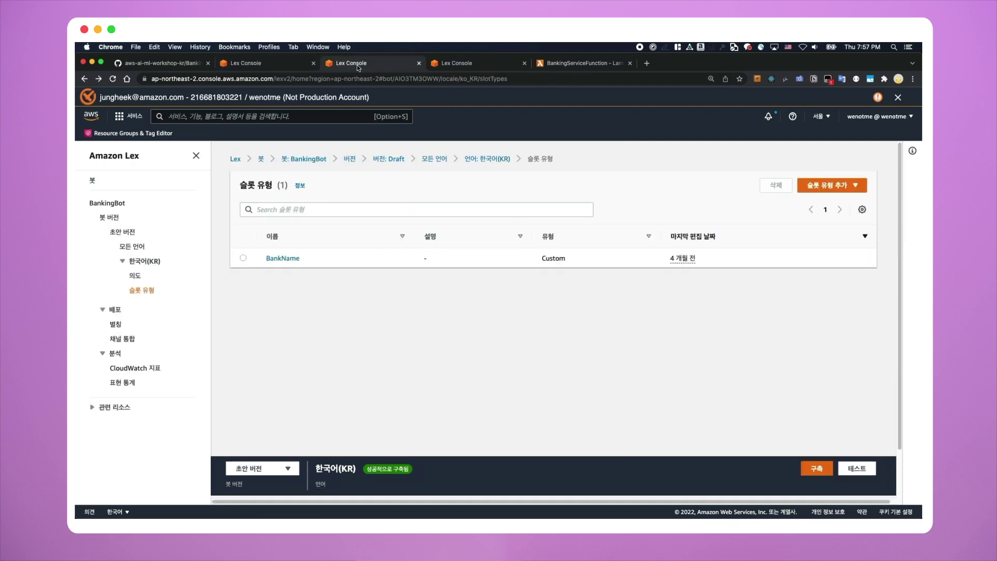
{"action": "left_click", "coordinate": [138, 263]}
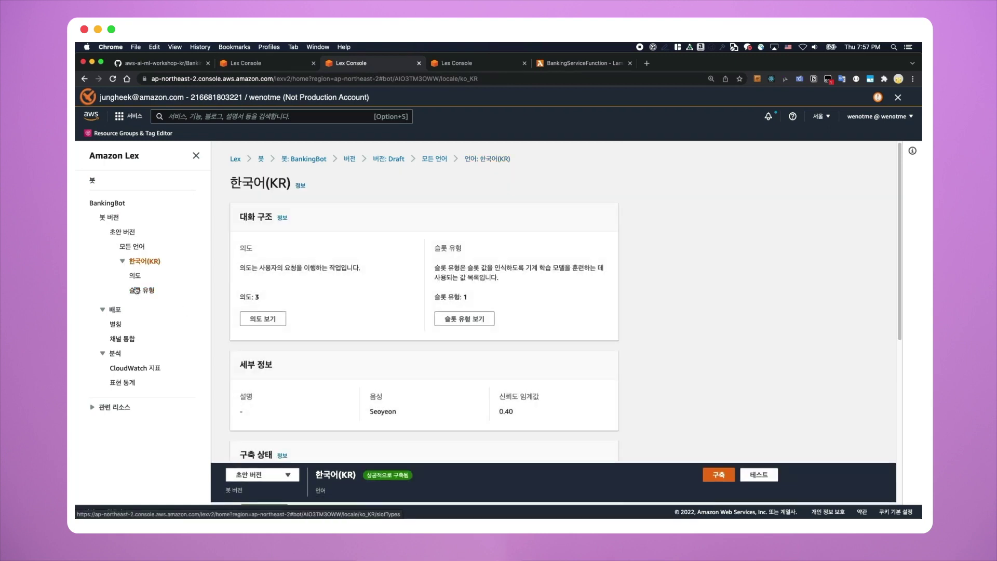
{"action": "left_click", "coordinate": [142, 294]}
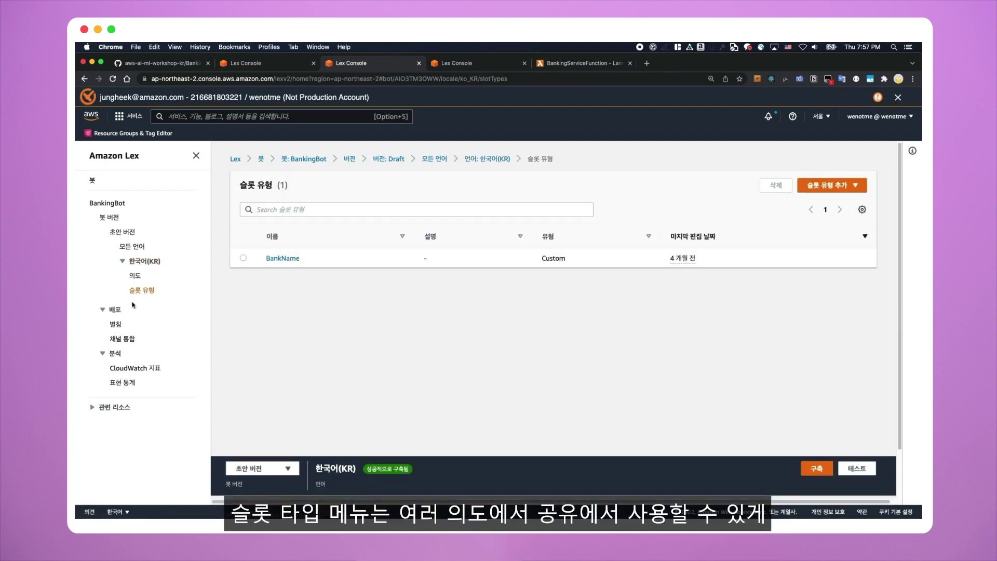
{"action": "left_click_drag", "start_coordinate": [303, 258], "coordinate": [248, 259]}
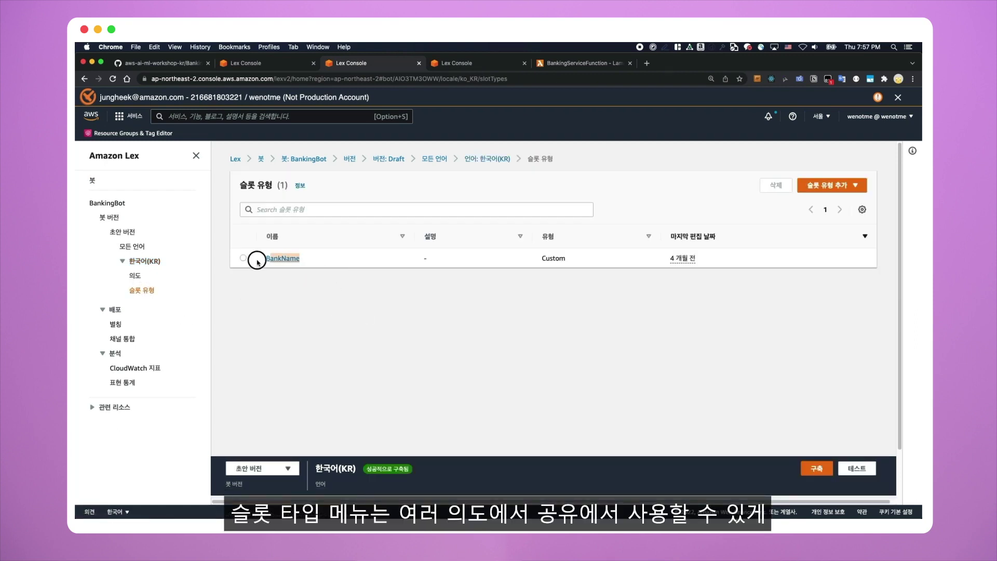
{"action": "left_click", "coordinate": [326, 310]}
{"action": "left_click", "coordinate": [290, 259]}
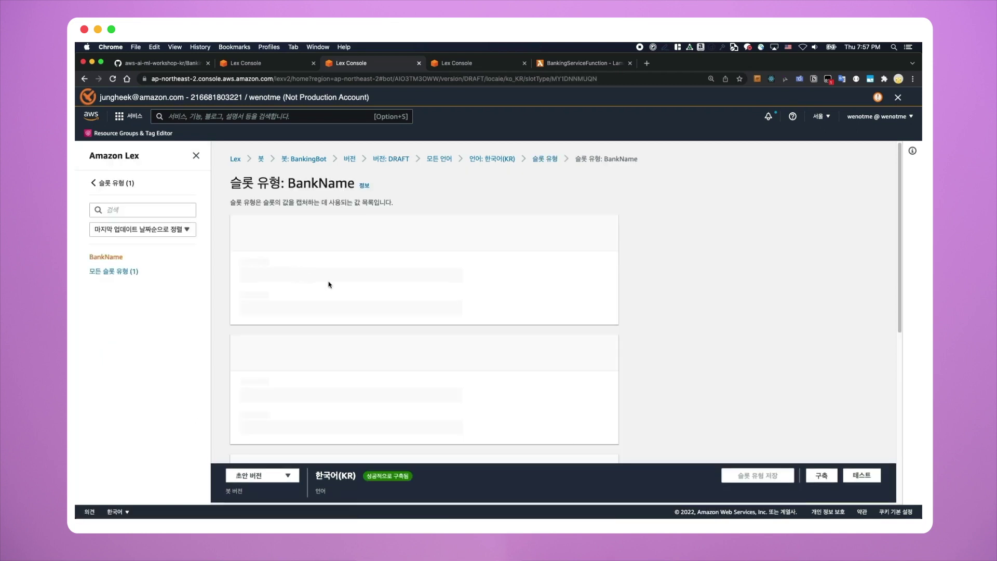
- Examine the example bank names defined as values of the BankName slot type, from 아마존은행 to 한국은행
{"action": "scroll", "coordinate": [696, 335], "scroll_direction": "down", "scroll_amount": 3}
{"action": "scroll", "coordinate": [697, 335], "scroll_direction": "down", "scroll_amount": 3}
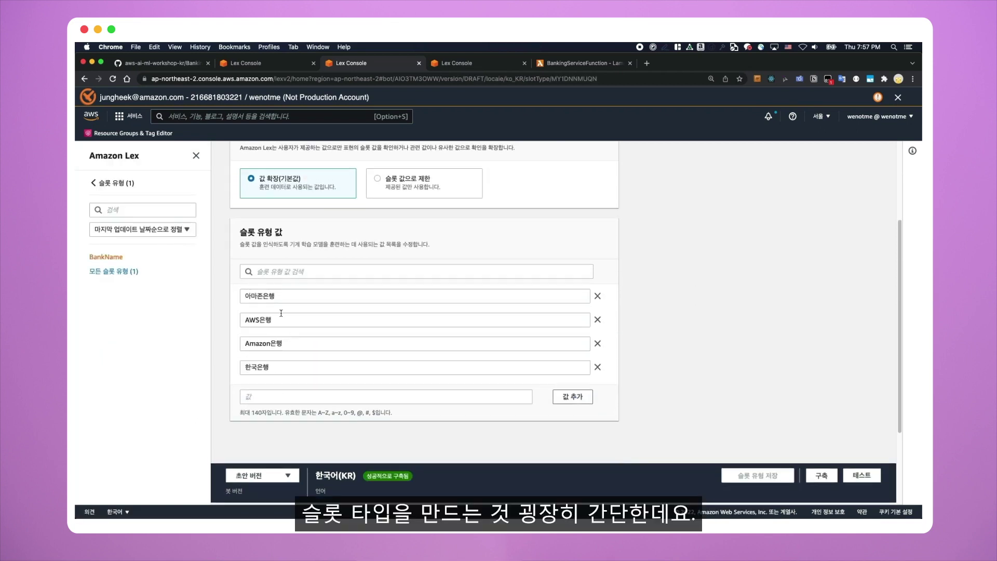
{"action": "left_click_drag", "start_coordinate": [286, 299], "coordinate": [237, 296]}
{"action": "left_click_drag", "start_coordinate": [301, 320], "coordinate": [244, 319]}
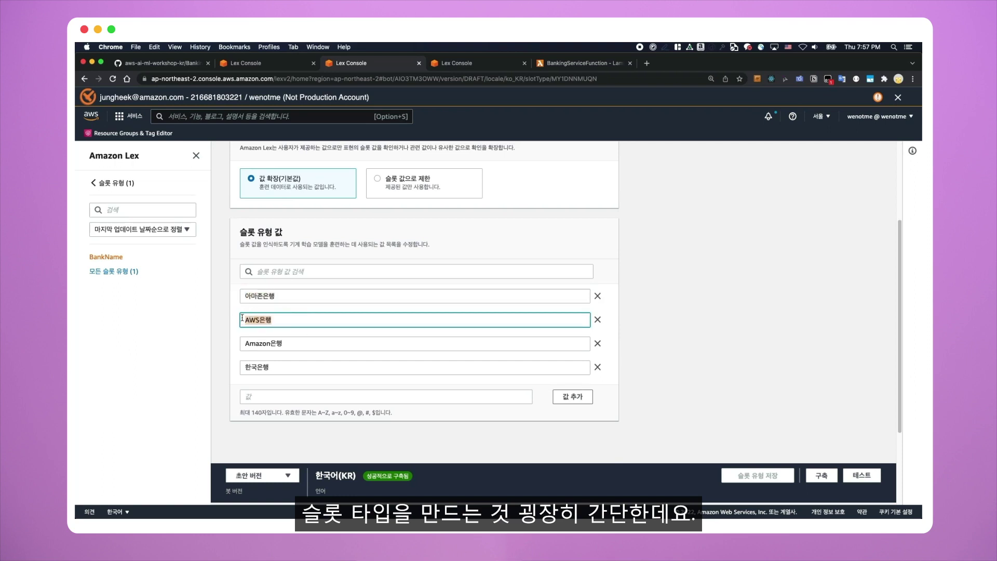
{"action": "left_click_drag", "start_coordinate": [307, 342], "coordinate": [242, 367]}
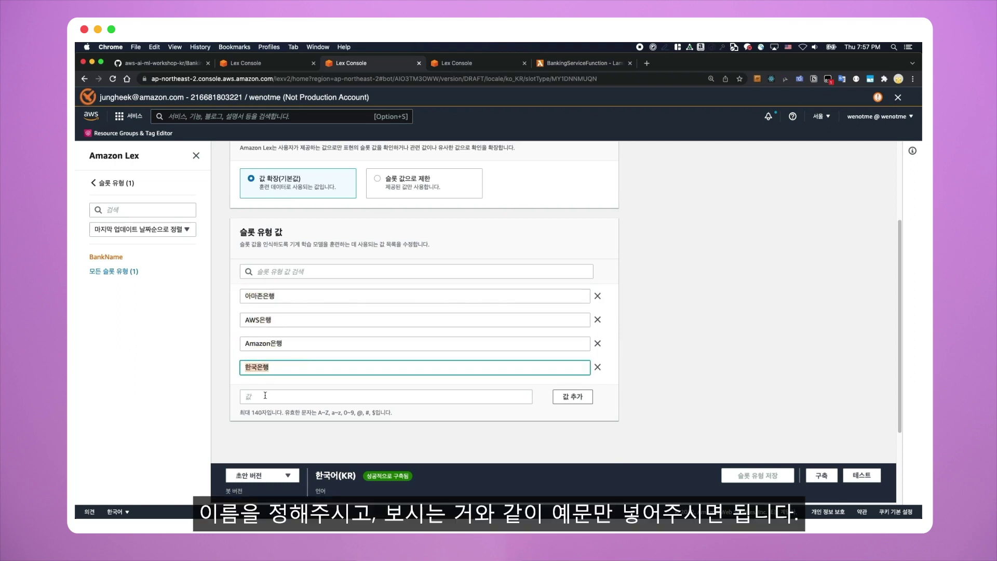
- Compare the BankName value resolution options by trying 슬롯 값으로 제한, and return the setting to 값 확장(기본값)
{"action": "scroll", "coordinate": [336, 278], "scroll_direction": "up", "scroll_amount": 1}
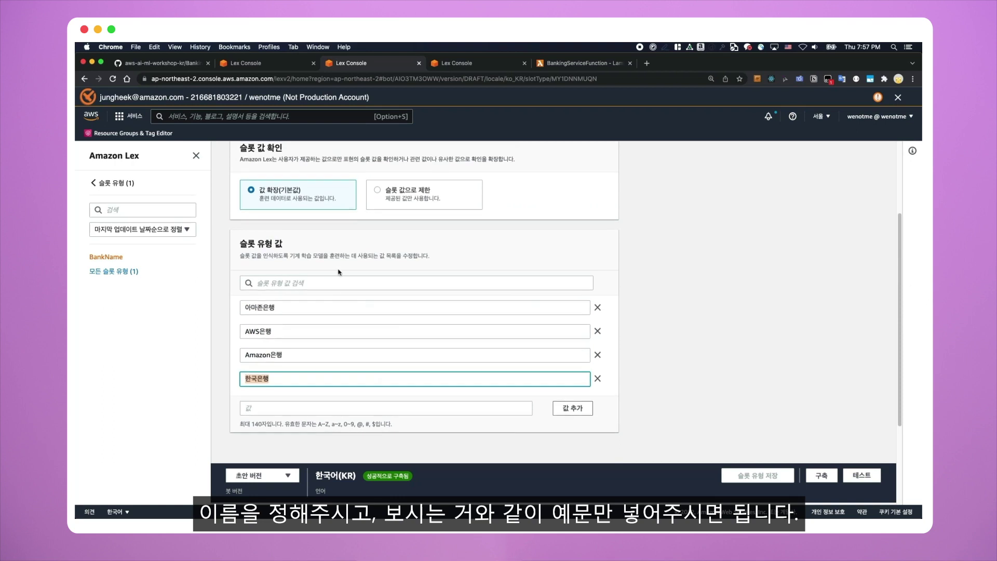
{"action": "left_click_drag", "start_coordinate": [340, 203], "coordinate": [260, 201]}
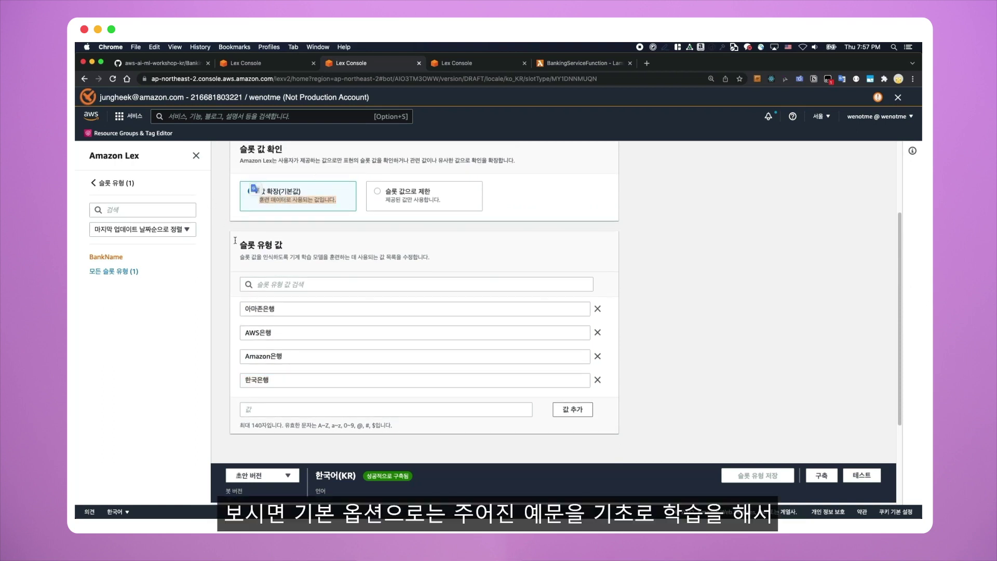
{"action": "triple_click", "coordinate": [517, 157]}
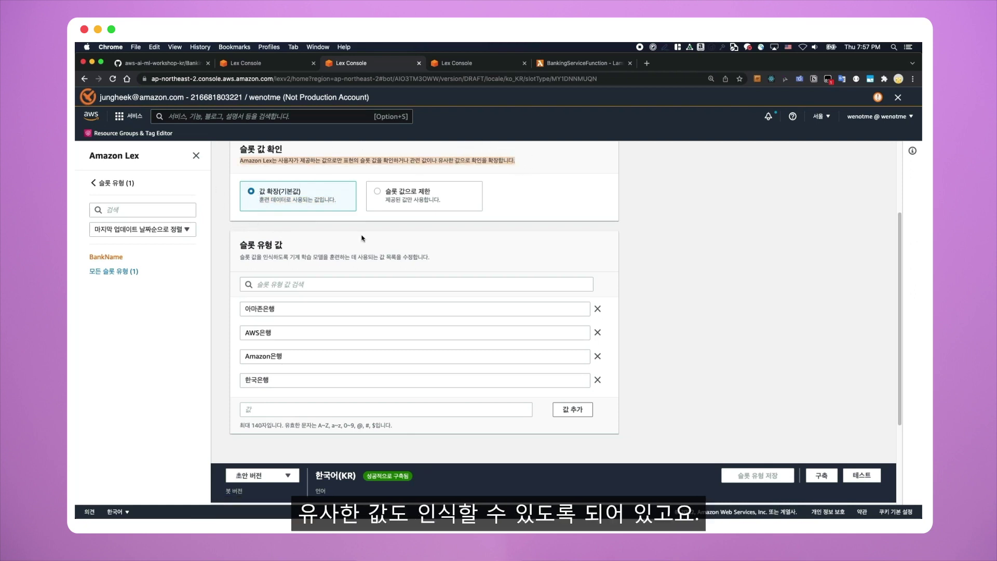
{"action": "left_click", "coordinate": [380, 194]}
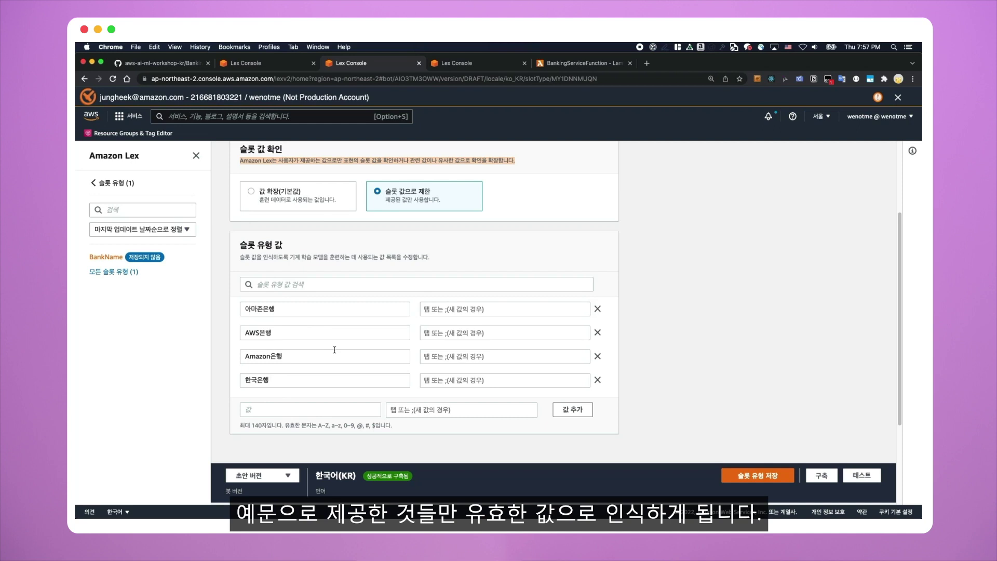
{"action": "key", "text": "Left"}
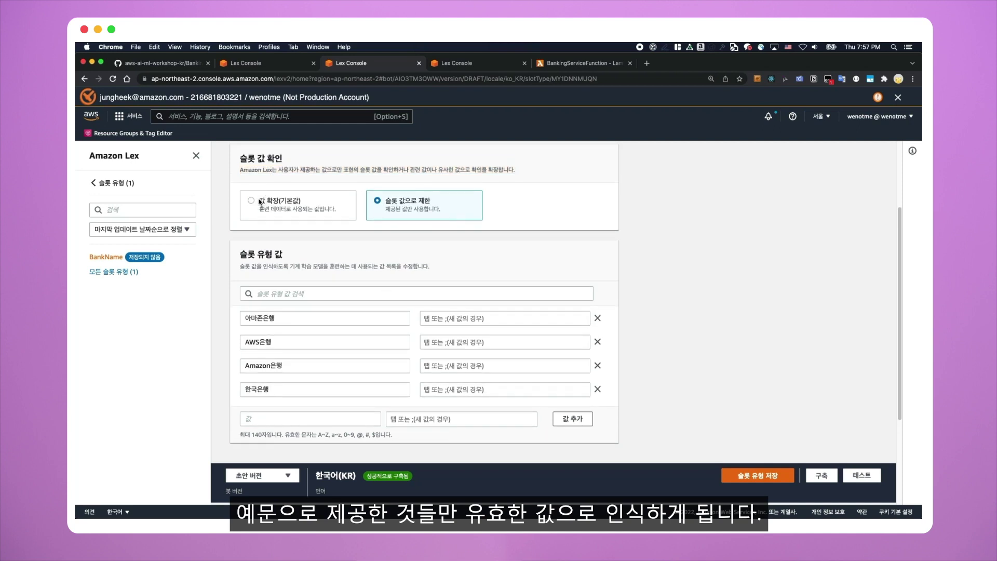
{"action": "scroll", "coordinate": [454, 353], "scroll_direction": "up", "scroll_amount": 5}
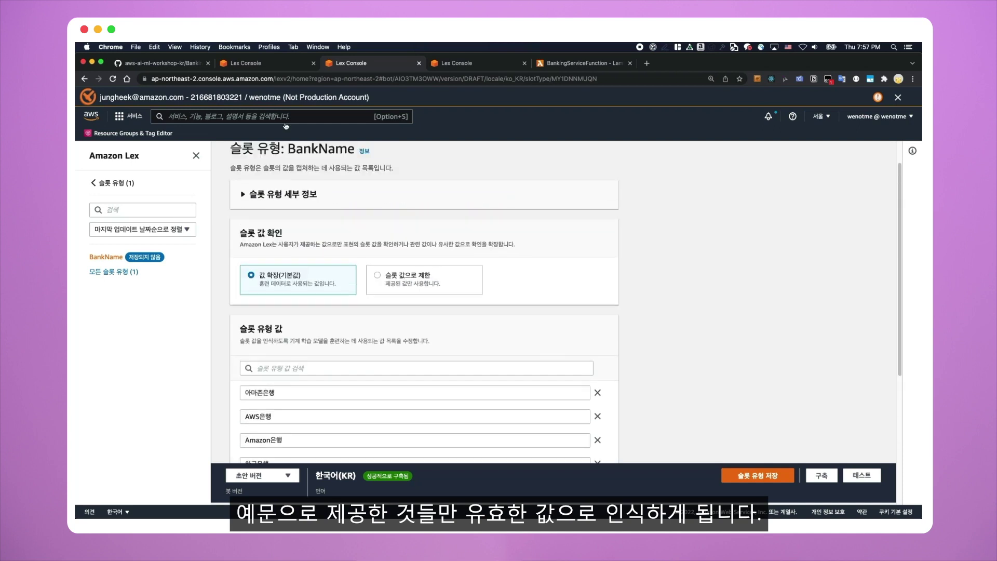
- Return to the CheckBalance intent and collapse its BankName and BankAccount slot prompts
{"action": "left_click", "coordinate": [254, 63]}
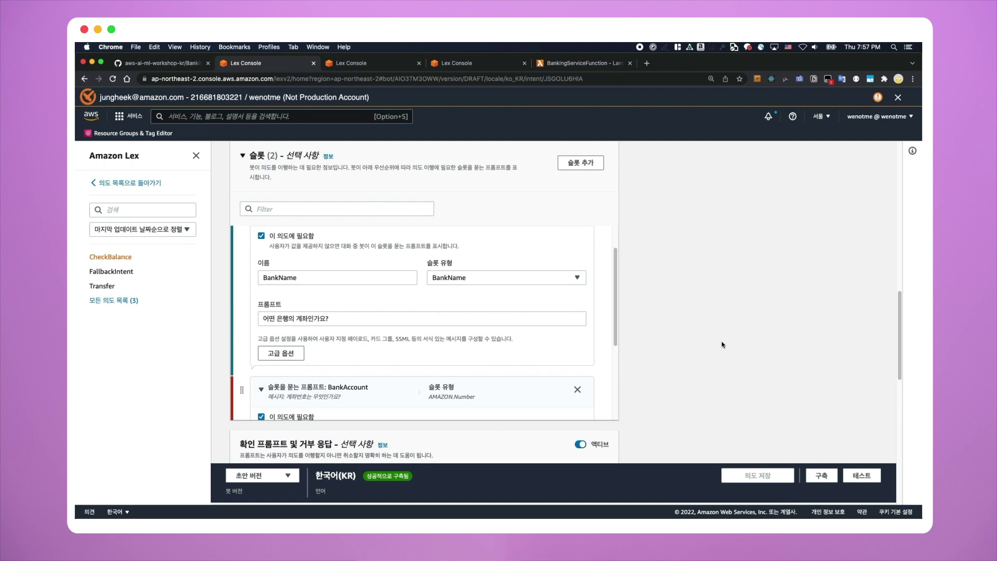
{"action": "scroll", "coordinate": [675, 337], "scroll_direction": "up", "scroll_amount": 2}
{"action": "scroll", "coordinate": [261, 271], "scroll_direction": "up", "scroll_amount": 3}
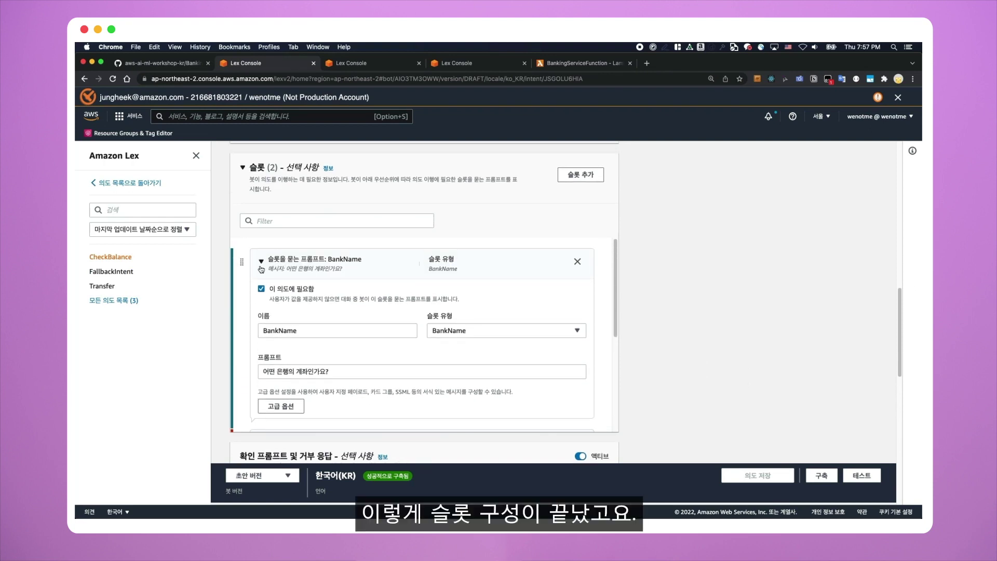
{"action": "left_click", "coordinate": [261, 261]}
{"action": "left_click", "coordinate": [262, 304]}
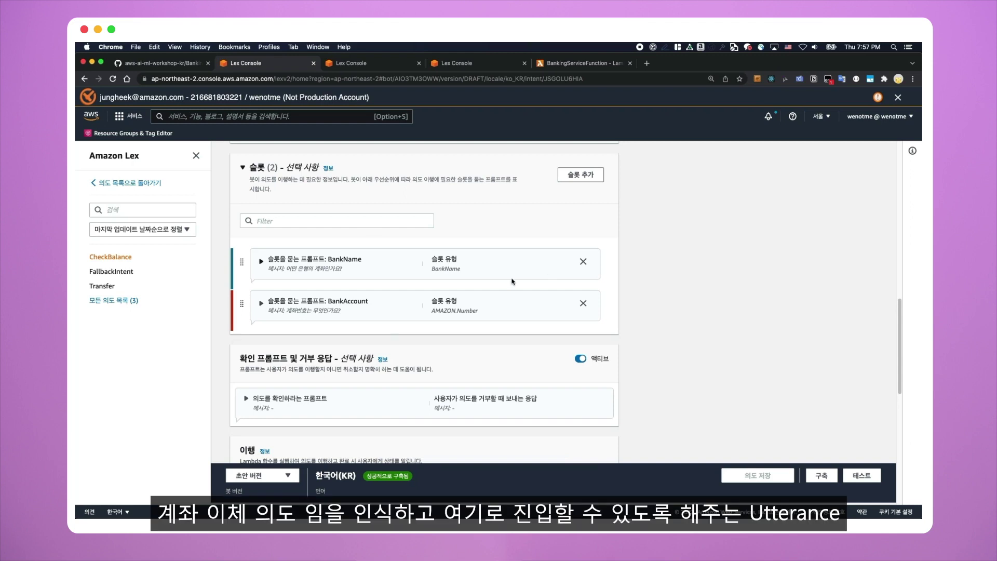
- Review the CheckBalance intent's name and its list of sample utterances
{"action": "scroll", "coordinate": [325, 401], "scroll_direction": "up", "scroll_amount": 2}
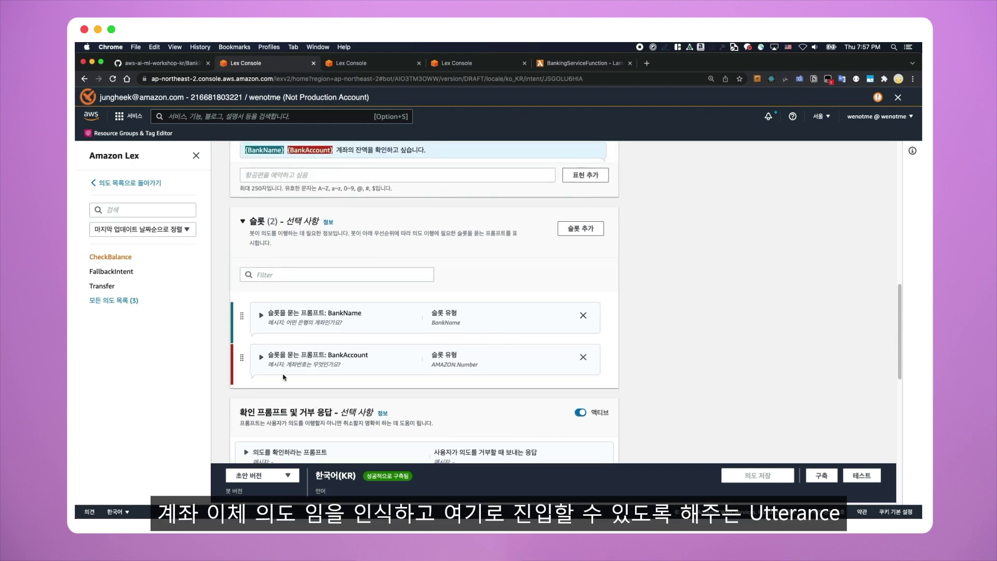
{"action": "scroll", "coordinate": [693, 397], "scroll_direction": "up", "scroll_amount": 10}
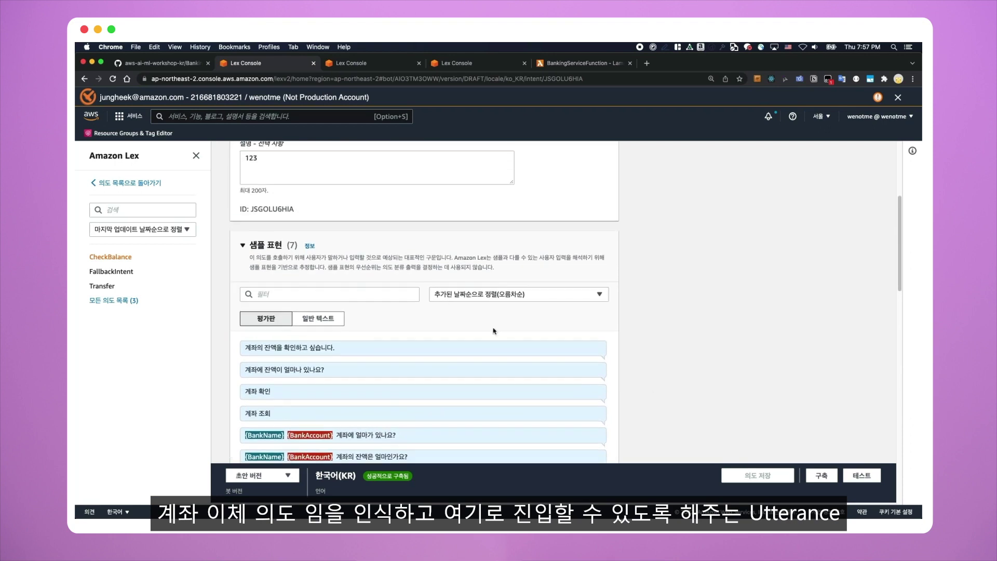
{"action": "scroll", "coordinate": [312, 219], "scroll_direction": "up", "scroll_amount": 5}
{"action": "left_click_drag", "start_coordinate": [342, 163], "coordinate": [261, 164]}
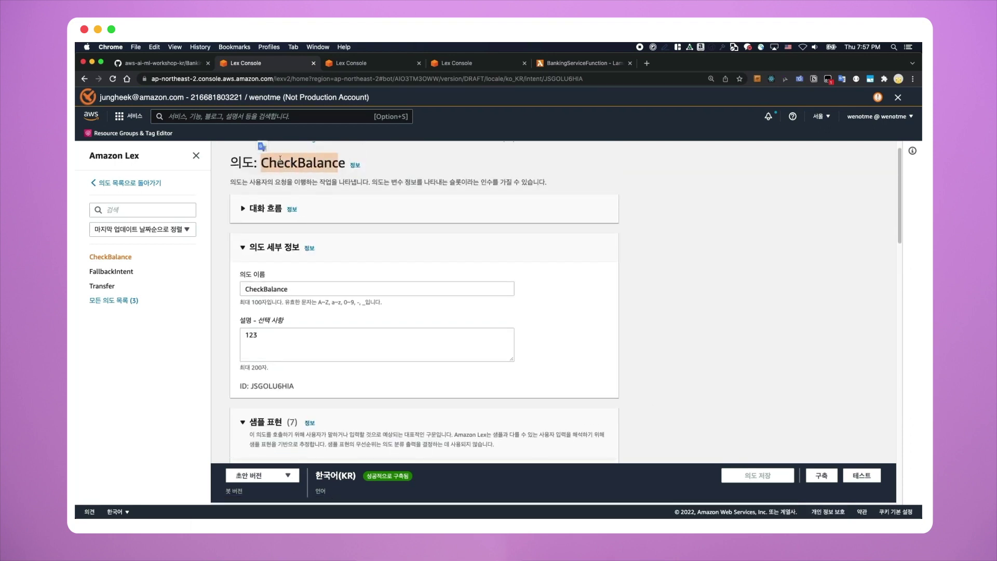
{"action": "scroll", "coordinate": [299, 384], "scroll_direction": "down", "scroll_amount": 1}
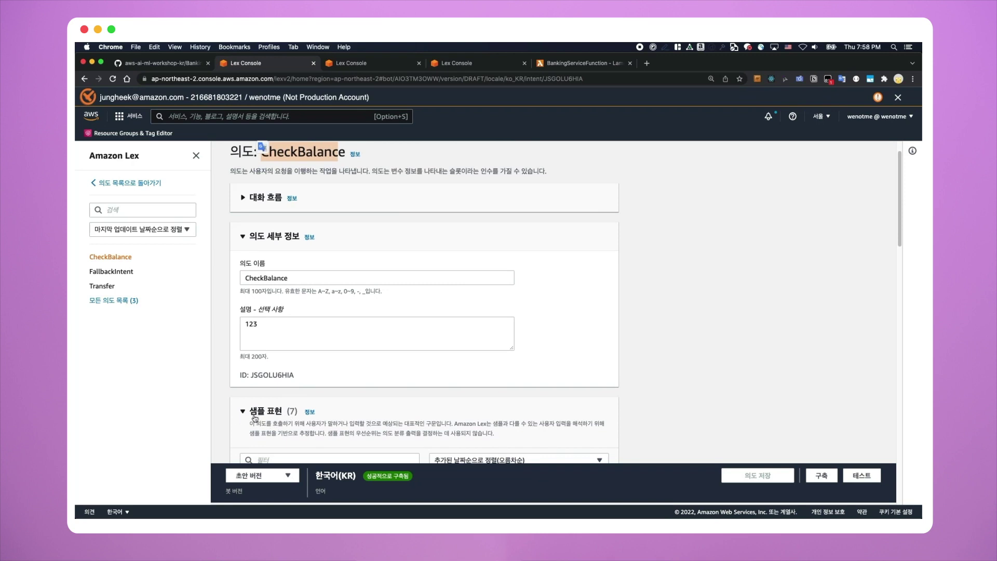
{"action": "scroll", "coordinate": [240, 417], "scroll_direction": "down", "scroll_amount": 5}
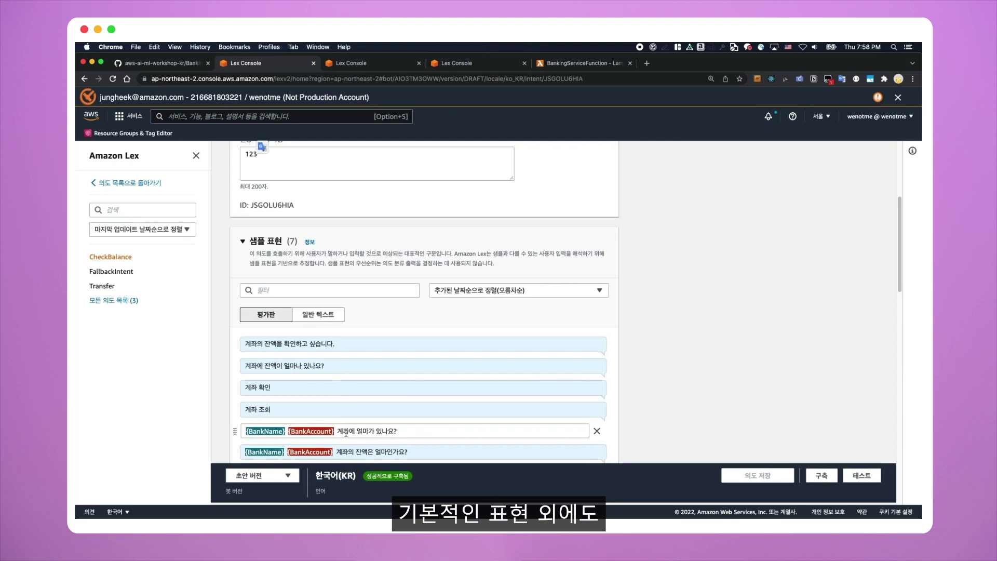
{"action": "scroll", "coordinate": [345, 432], "scroll_direction": "down", "scroll_amount": 2}
- Examine how the sample utterance "{BankName} {BankAccount} 계좌에 얼마가 있나요?" embeds slots, leaving its text as is
{"action": "left_click_drag", "start_coordinate": [416, 374], "coordinate": [256, 371]}
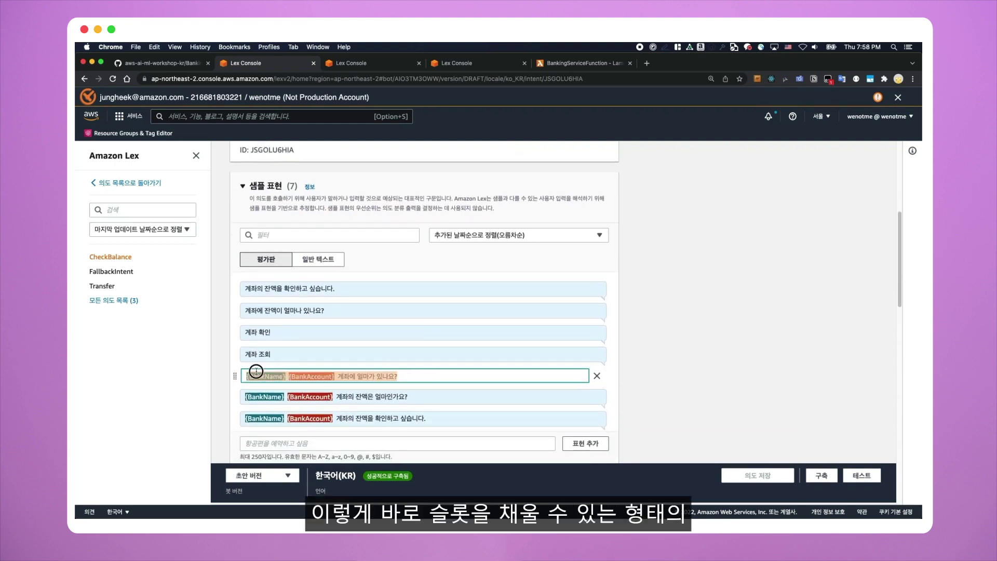
{"action": "left_click", "coordinate": [256, 372]}
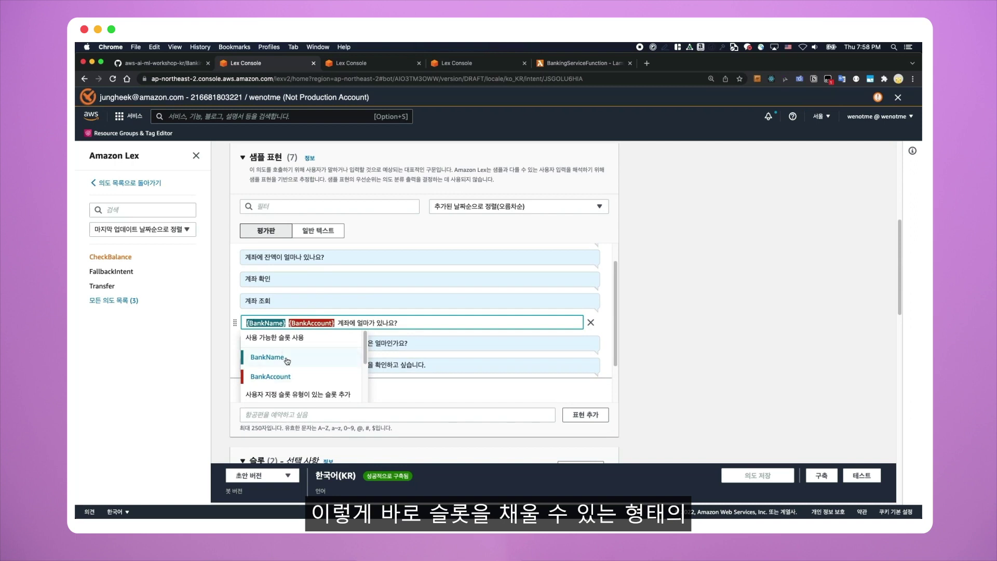
{"action": "left_click_drag", "start_coordinate": [341, 329], "coordinate": [410, 329]}
{"action": "left_click", "coordinate": [724, 321]}
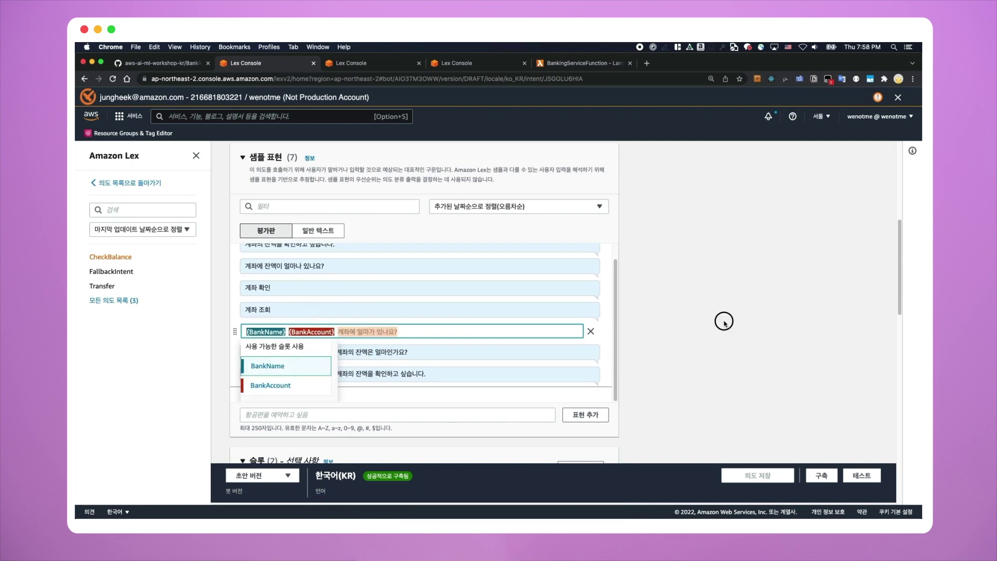
{"action": "left_click", "coordinate": [300, 334]}
{"action": "scroll", "coordinate": [400, 403], "scroll_direction": "down", "scroll_amount": 1}
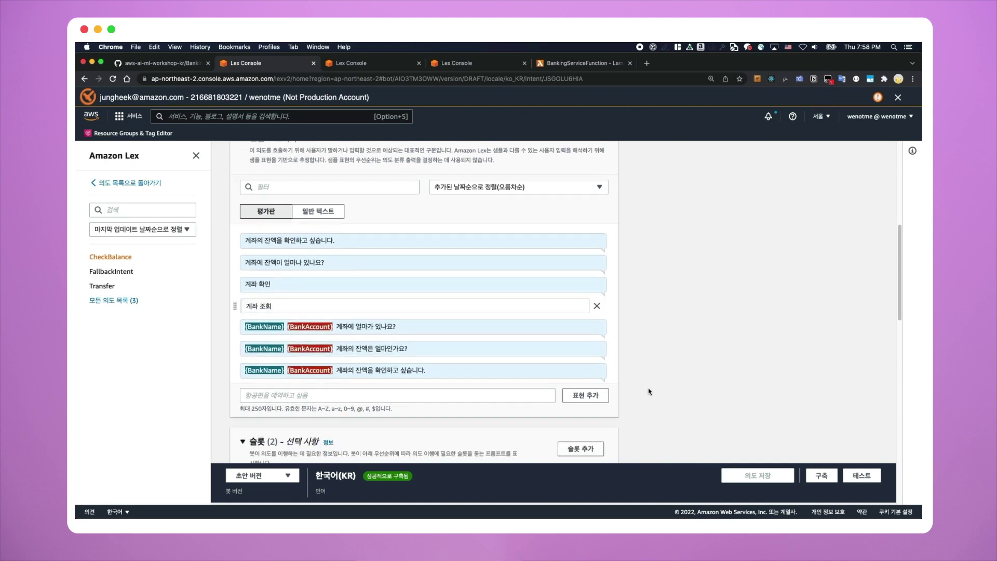
- Look over the CheckBalance intent's details and code hook, and expand its conversation flow preview
{"action": "scroll", "coordinate": [648, 391], "scroll_direction": "up", "scroll_amount": 10}
{"action": "triple_click", "coordinate": [348, 365]}
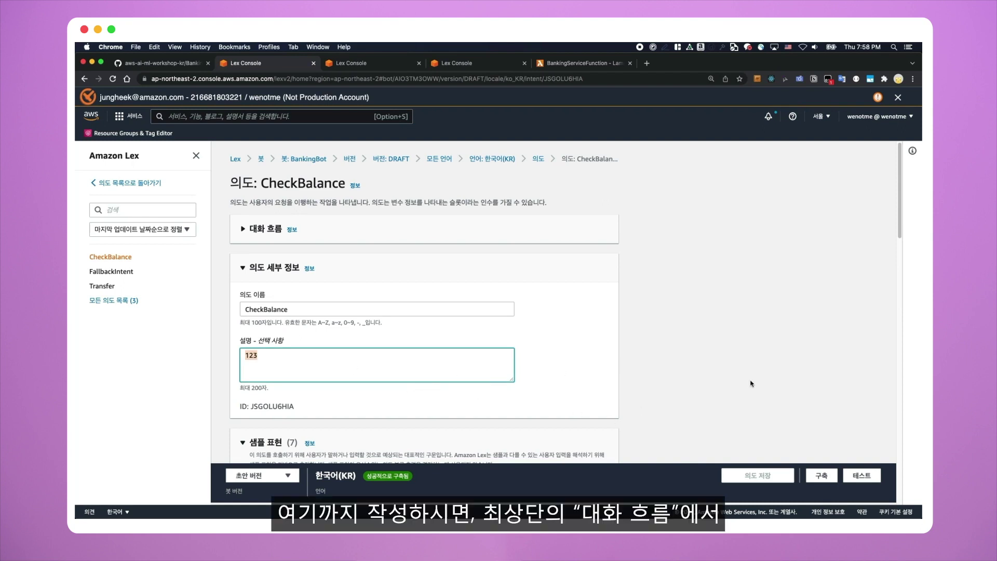
{"action": "scroll", "coordinate": [675, 391], "scroll_direction": "down", "scroll_amount": 15}
{"action": "scroll", "coordinate": [654, 396], "scroll_direction": "up", "scroll_amount": 5}
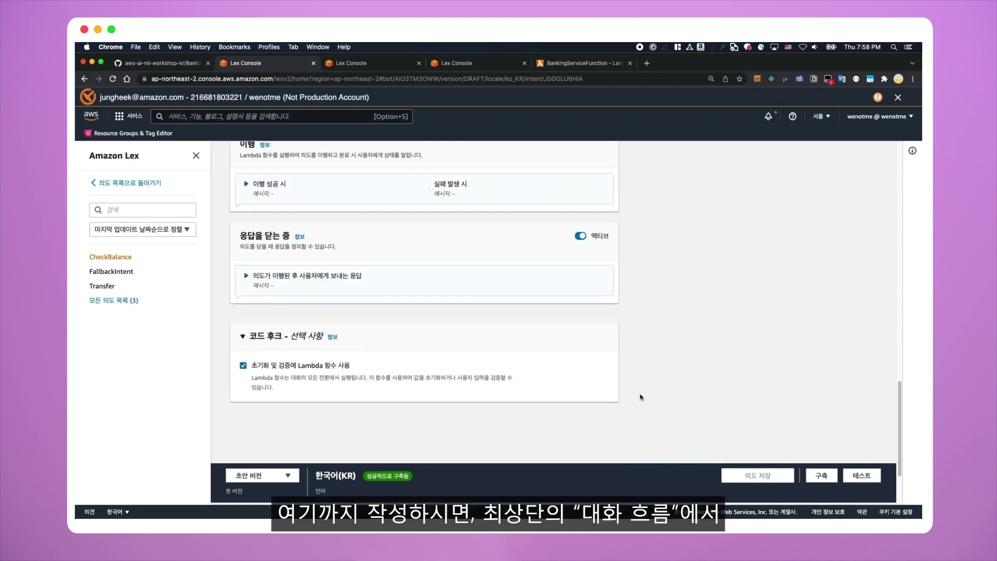
{"action": "scroll", "coordinate": [377, 368], "scroll_direction": "up", "scroll_amount": 10}
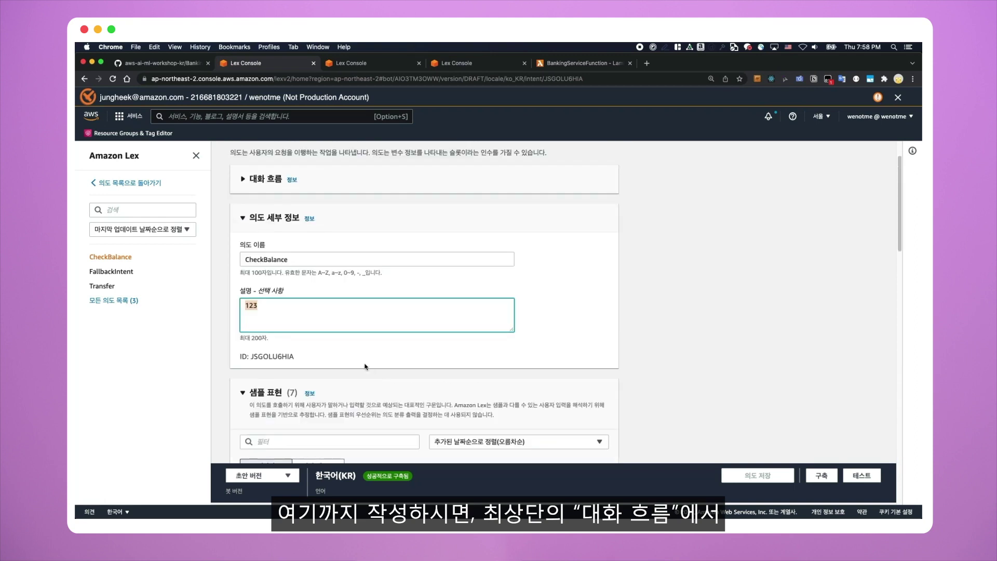
{"action": "left_click", "coordinate": [265, 183]}
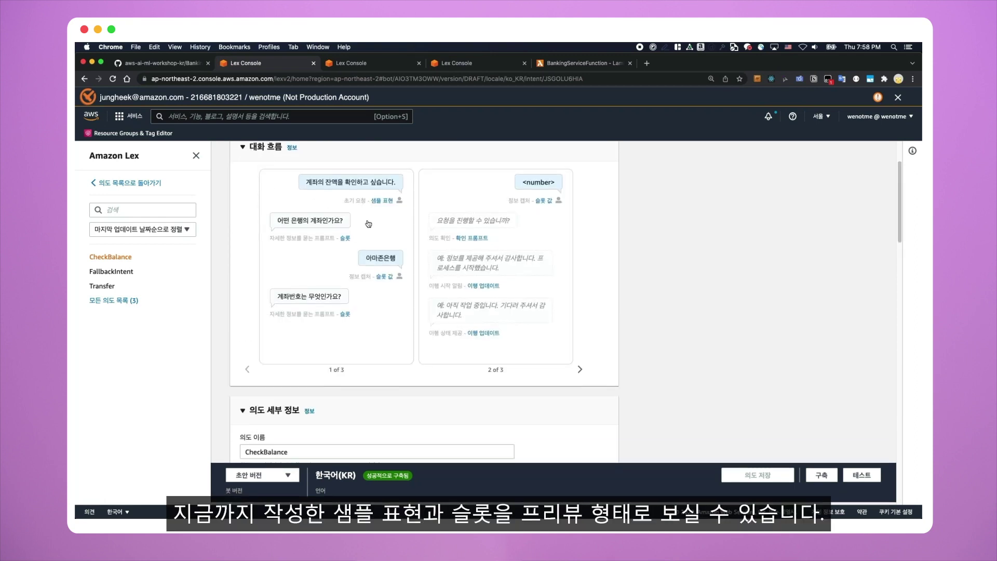
- Follow the first utterance in the conversation flow preview to its sample utterances section, and return to the preview
{"action": "mouse_move", "coordinate": [296, 194]}
{"action": "left_mouse_down"}
{"action": "mouse_move", "coordinate": [390, 201]}
{"action": "mouse_move", "coordinate": [295, 204]}
{"action": "left_mouse_up"}
{"action": "key", "text": "super+c"}
{"action": "left_click", "coordinate": [295, 205]}
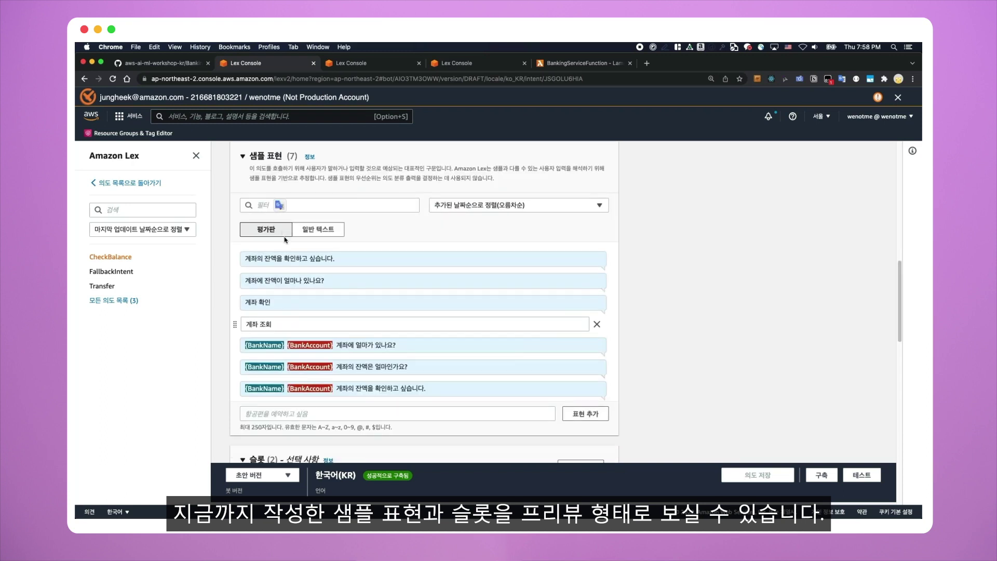
{"action": "scroll", "coordinate": [290, 267], "scroll_direction": "up", "scroll_amount": 10}
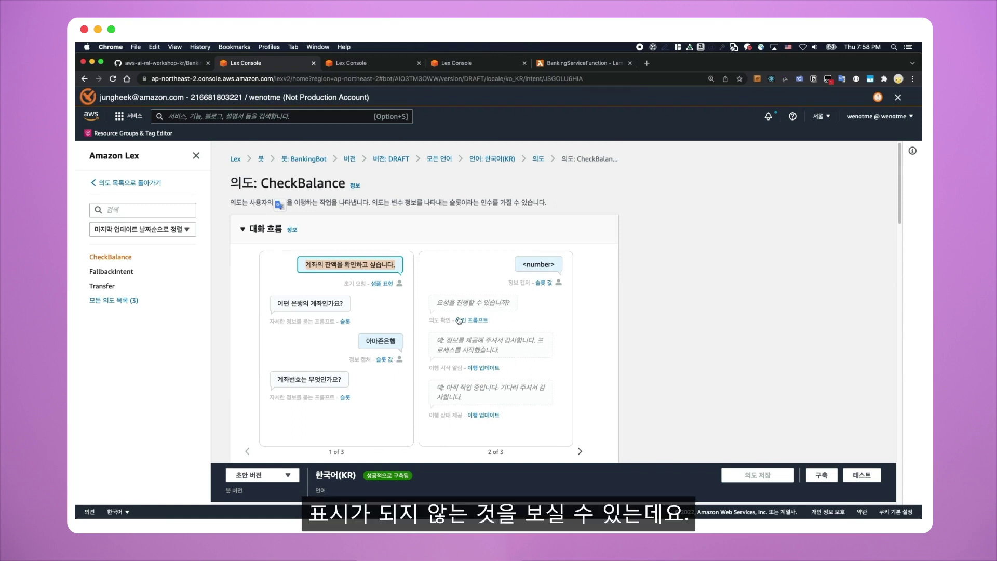
- Examine the CheckBalance intent's fulfillment (이행) section and its description of running a Lambda function
{"action": "scroll", "coordinate": [721, 348], "scroll_direction": "down", "scroll_amount": 10}
{"action": "scroll", "coordinate": [721, 347], "scroll_direction": "down", "scroll_amount": 10}
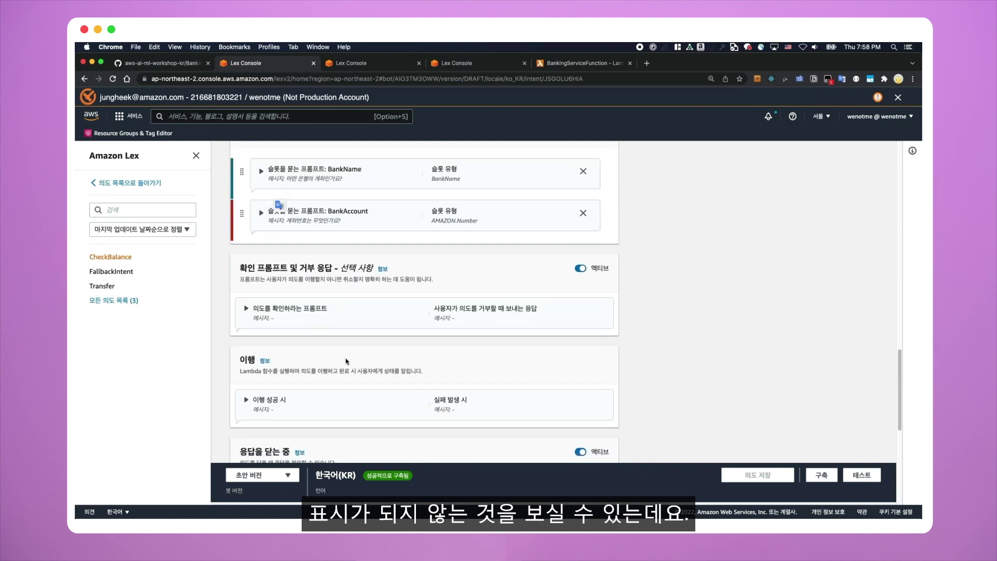
{"action": "double_click", "coordinate": [243, 360]}
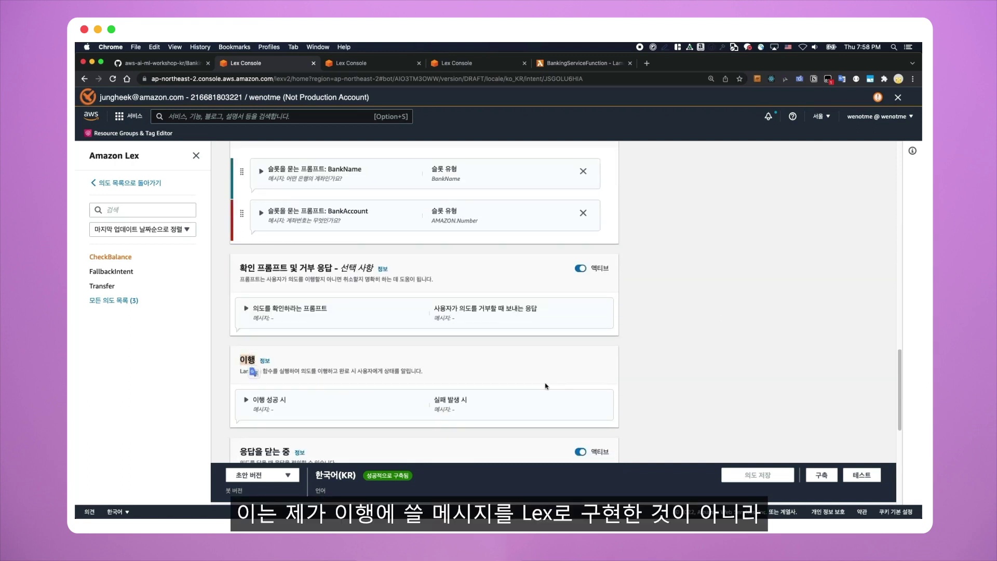
{"action": "left_click", "coordinate": [299, 380]}
{"action": "left_click_drag", "start_coordinate": [236, 374], "coordinate": [424, 371]}
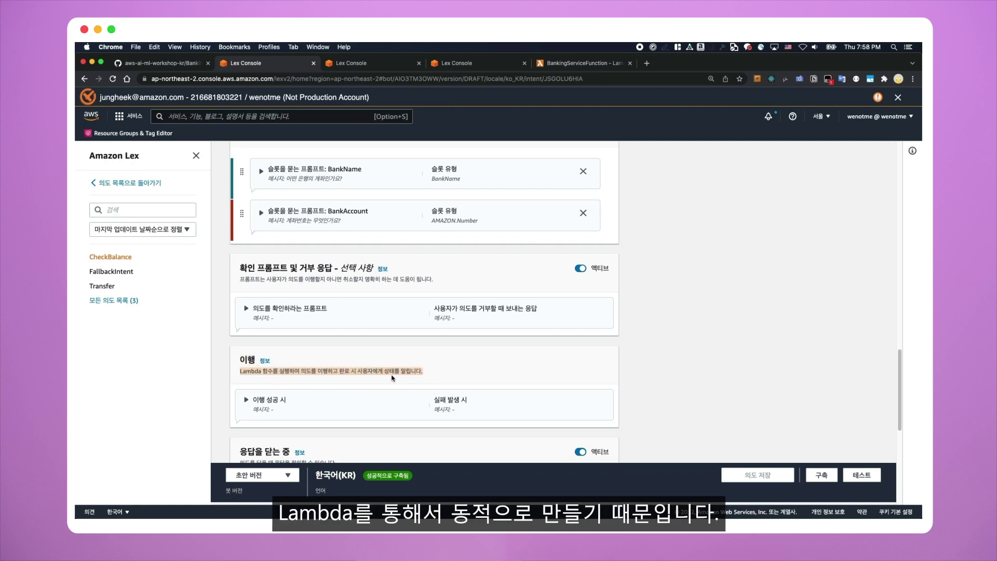
- Expand the CheckBalance fulfillment responses, examine the Lambda function setting in the advanced options, and return to the intent
{"action": "left_click", "coordinate": [247, 400]}
{"action": "scroll", "coordinate": [288, 400], "scroll_direction": "down", "scroll_amount": 3}
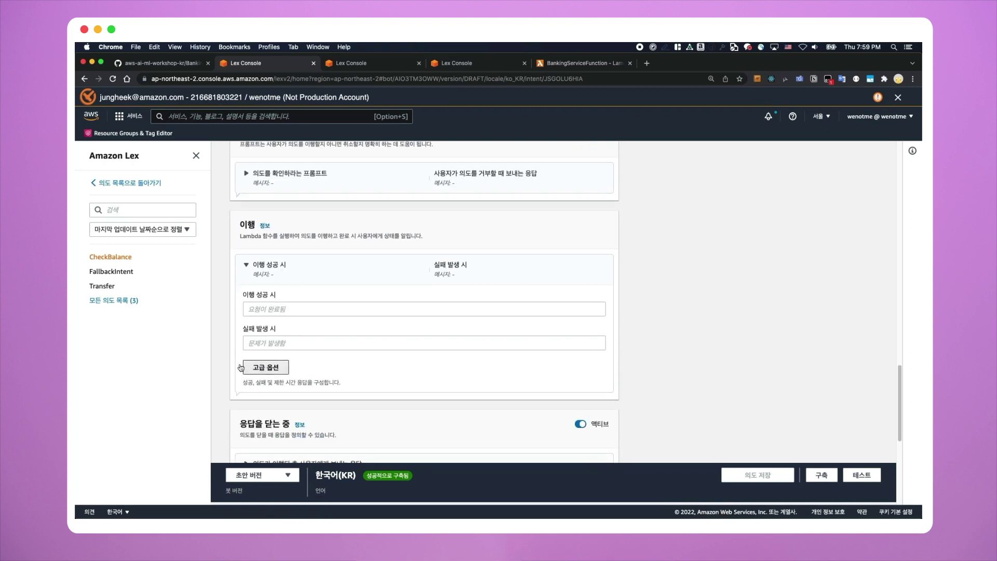
{"action": "left_click", "coordinate": [273, 369]}
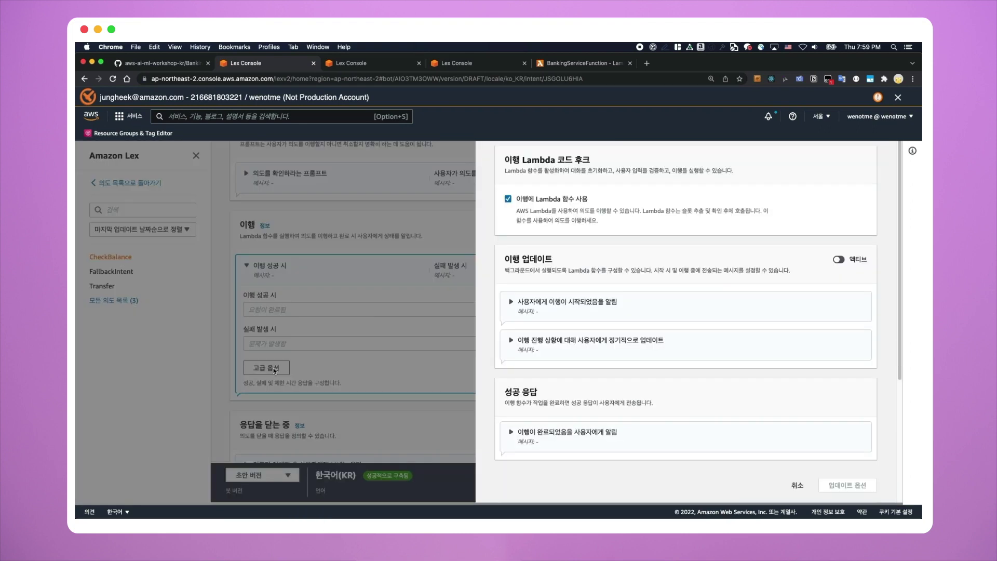
{"action": "left_click_drag", "start_coordinate": [610, 235], "coordinate": [517, 197]}
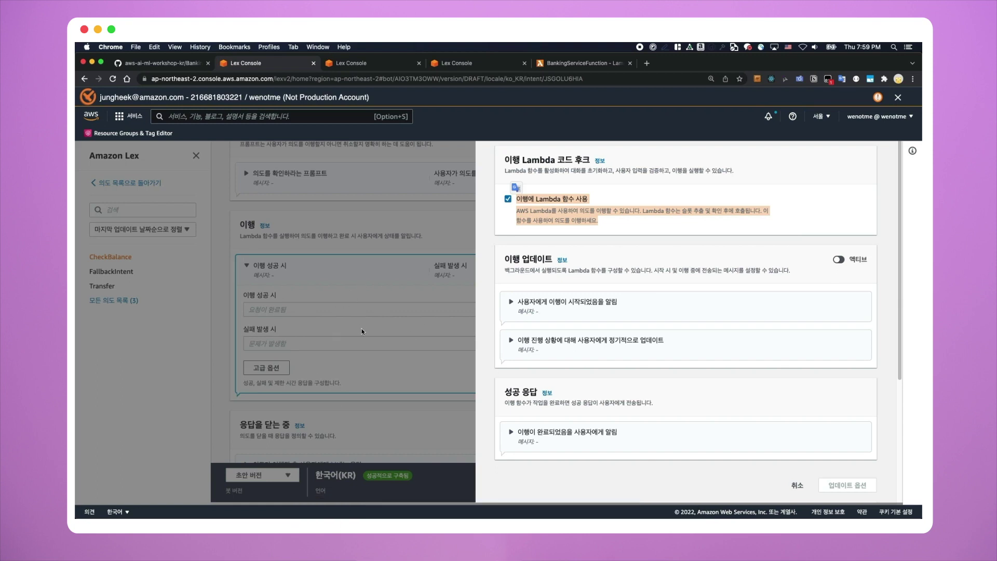
{"action": "left_click", "coordinate": [380, 400]}
- Examine the code hook option for using a Lambda function for initialization and validation, keeping it enabled
{"action": "scroll", "coordinate": [385, 413], "scroll_direction": "down", "scroll_amount": 3}
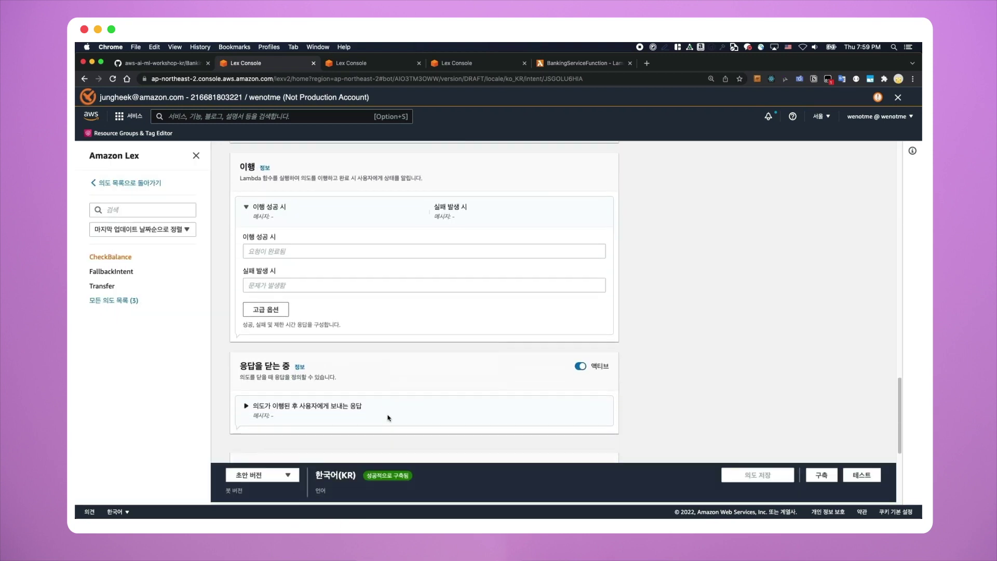
{"action": "scroll", "coordinate": [448, 424], "scroll_direction": "down", "scroll_amount": 1}
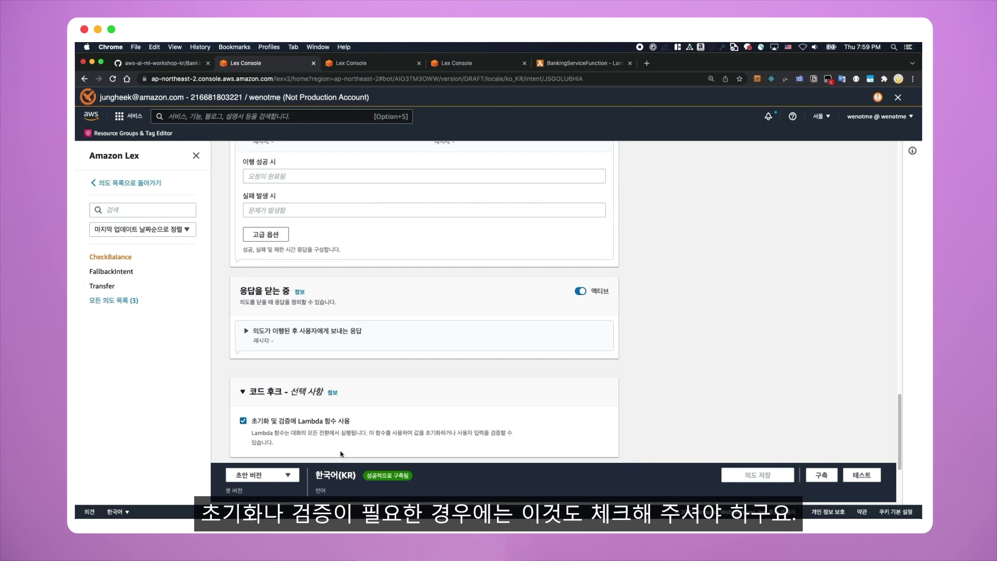
{"action": "left_click_drag", "start_coordinate": [274, 443], "coordinate": [251, 422]}
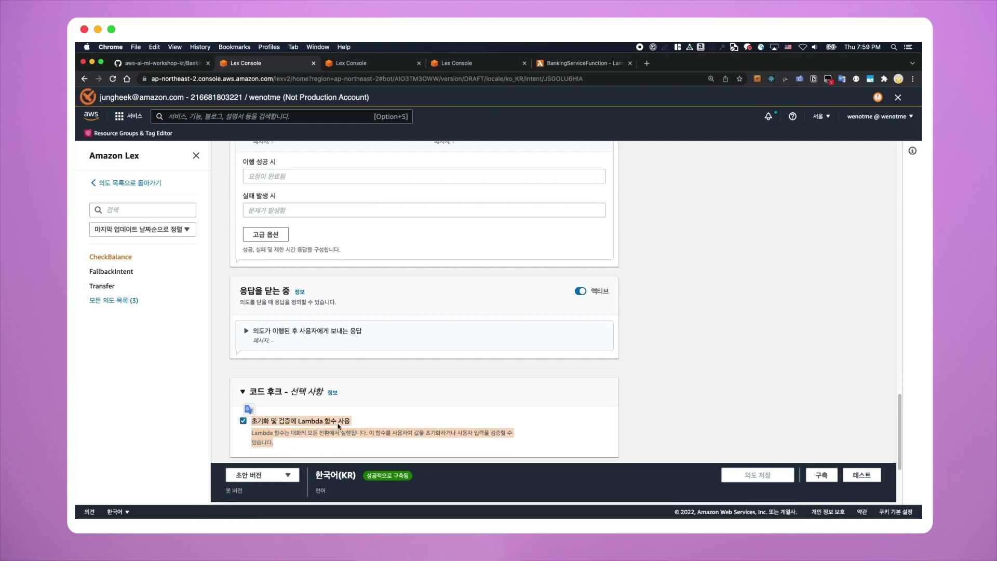
{"action": "left_click", "coordinate": [287, 439]}
{"action": "left_click", "coordinate": [295, 423]}
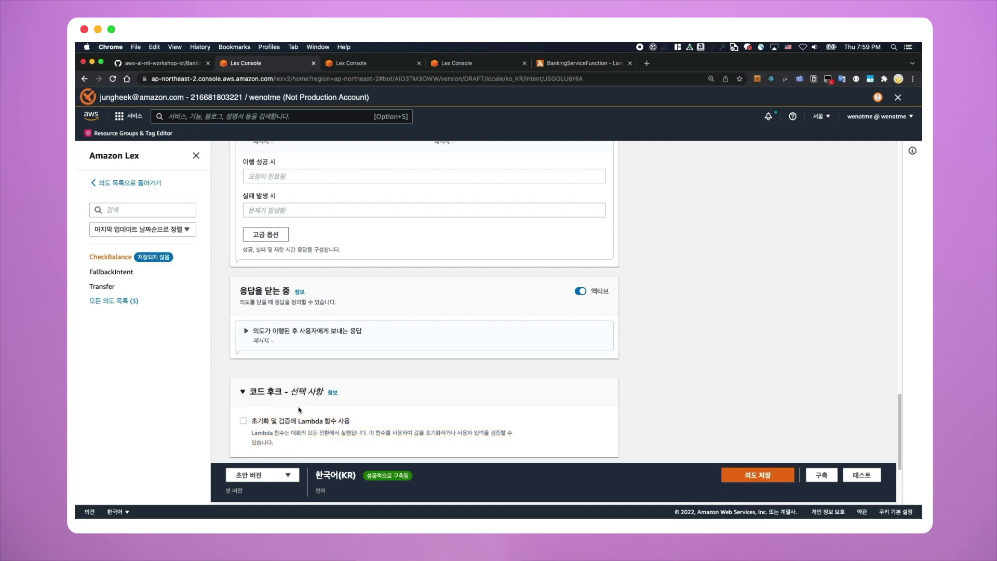
{"action": "left_click", "coordinate": [241, 420]}
{"action": "left_click_drag", "start_coordinate": [267, 421], "coordinate": [253, 427]}
- Change the CheckBalance intent's description to "계좌 이체" and save the intent
{"action": "scroll", "coordinate": [626, 410], "scroll_direction": "up", "scroll_amount": 15}
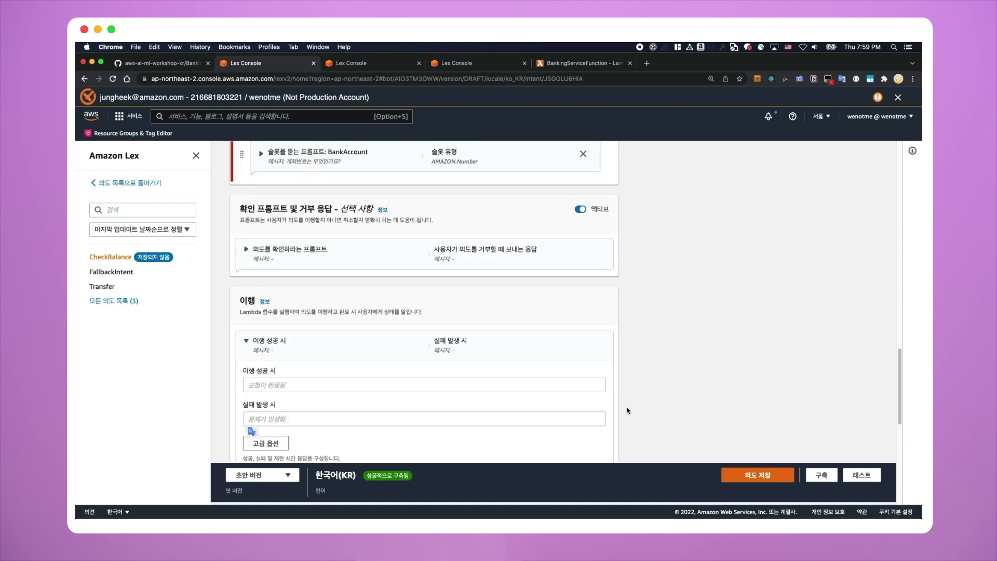
{"action": "double_click", "coordinate": [386, 269]}
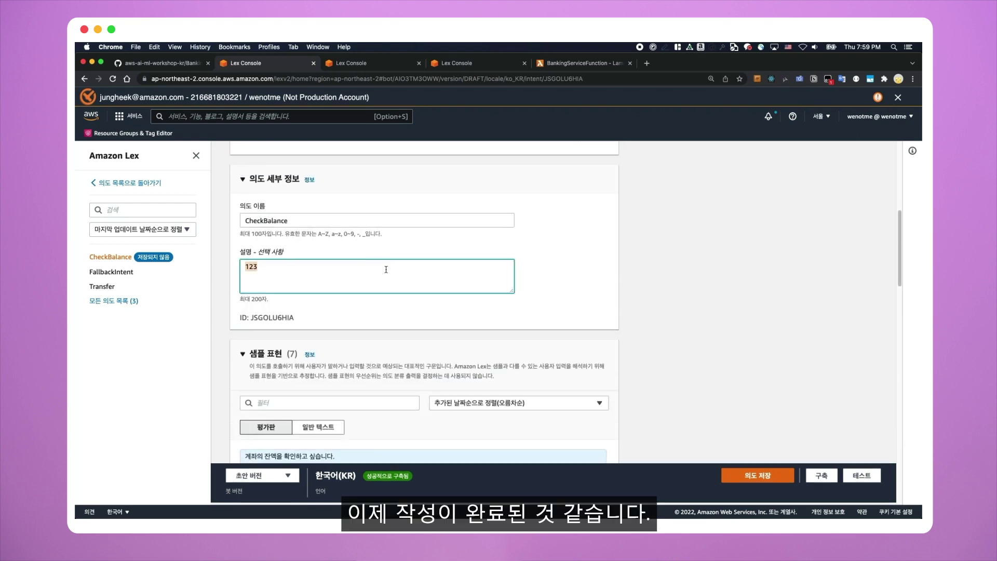
{"action": "key", "text": "ctrl+space"}
{"action": "type", "text": "그"}
{"action": "type", "text": "좌 이체"}
{"action": "left_click", "coordinate": [777, 341]}
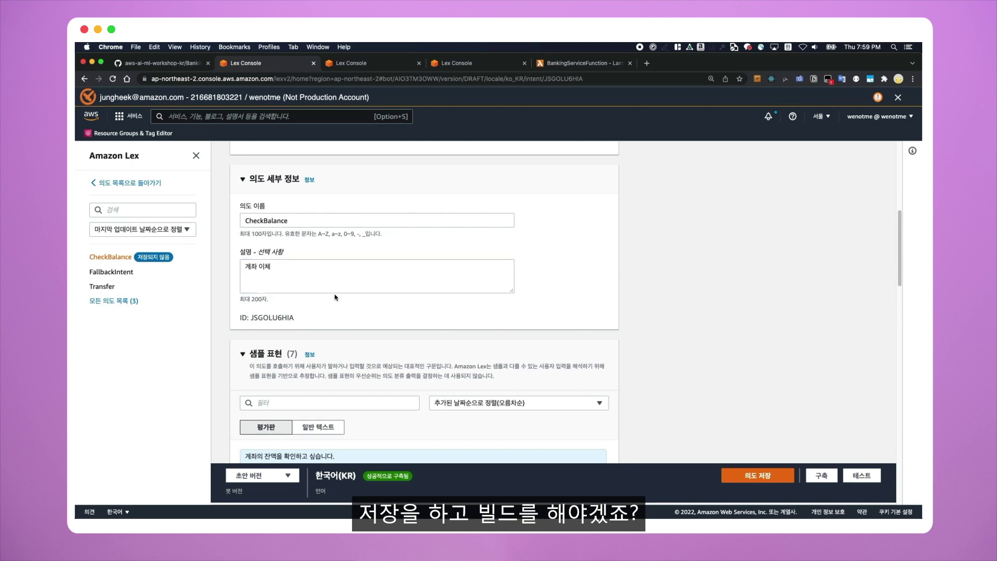
{"action": "left_click", "coordinate": [744, 475]}
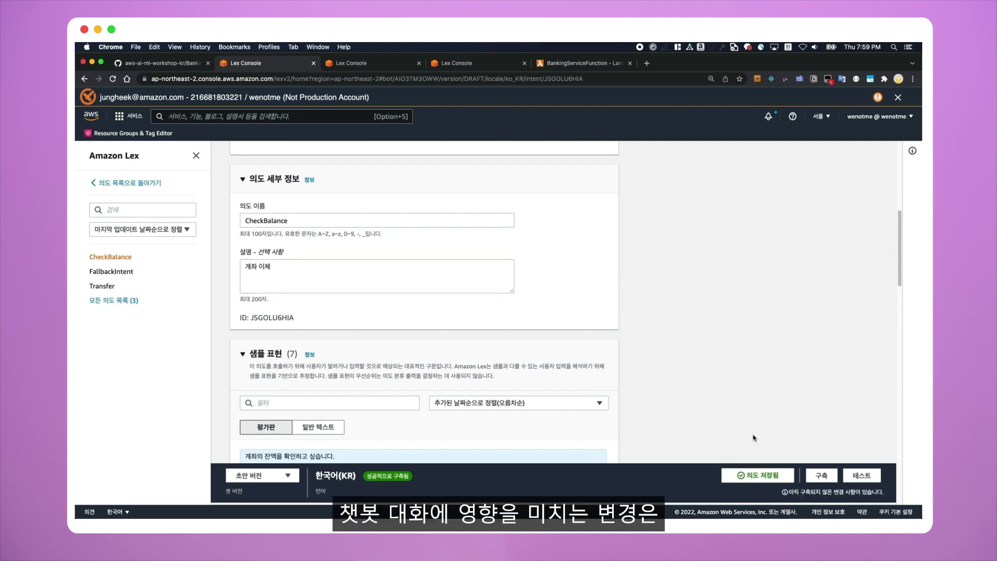
- Build the bot's Korean (KR) language and open the draft version test chat
{"action": "left_click", "coordinate": [821, 476]}
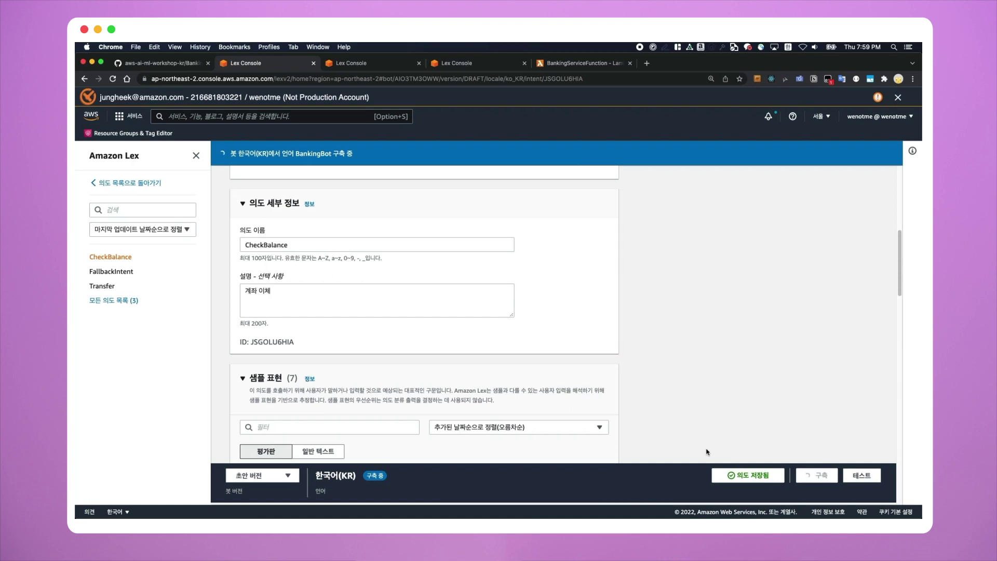
{"action": "left_click", "coordinate": [862, 475]}
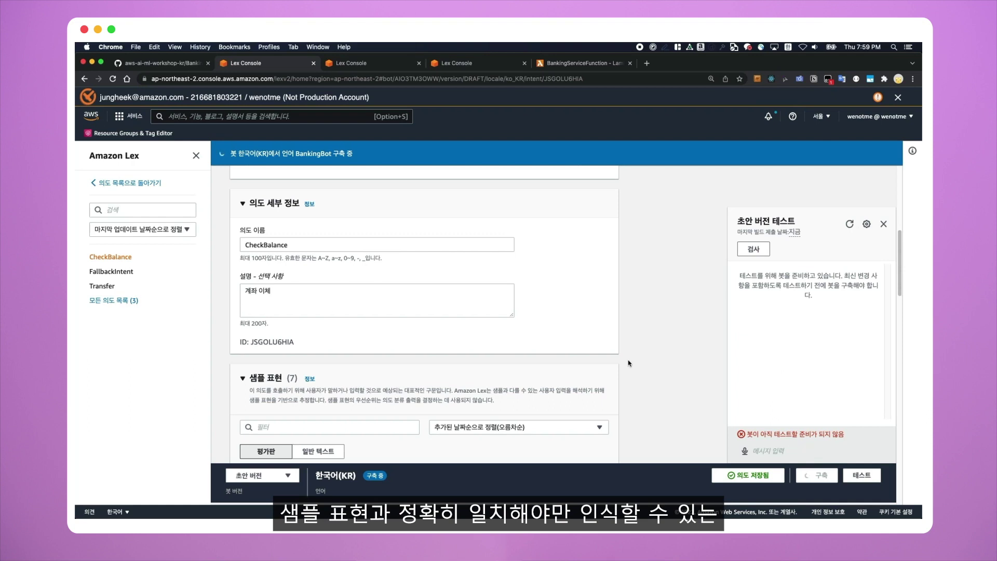
- Send the CheckBalance sample utterance "계좌의 잔액을 확인하고 싶습니다." in the test chat
{"action": "scroll", "coordinate": [524, 349], "scroll_direction": "up", "scroll_amount": 10}
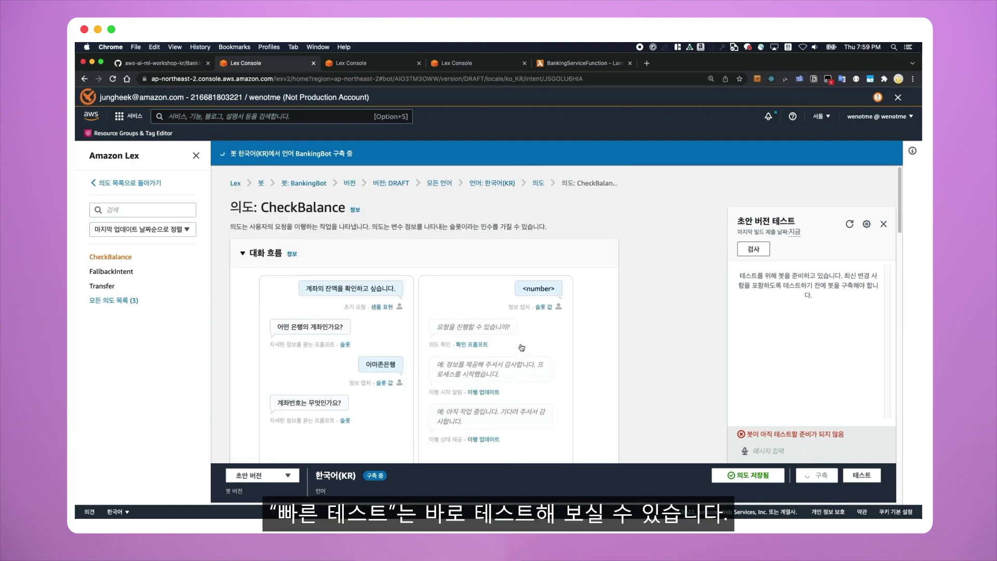
{"action": "left_click", "coordinate": [293, 293]}
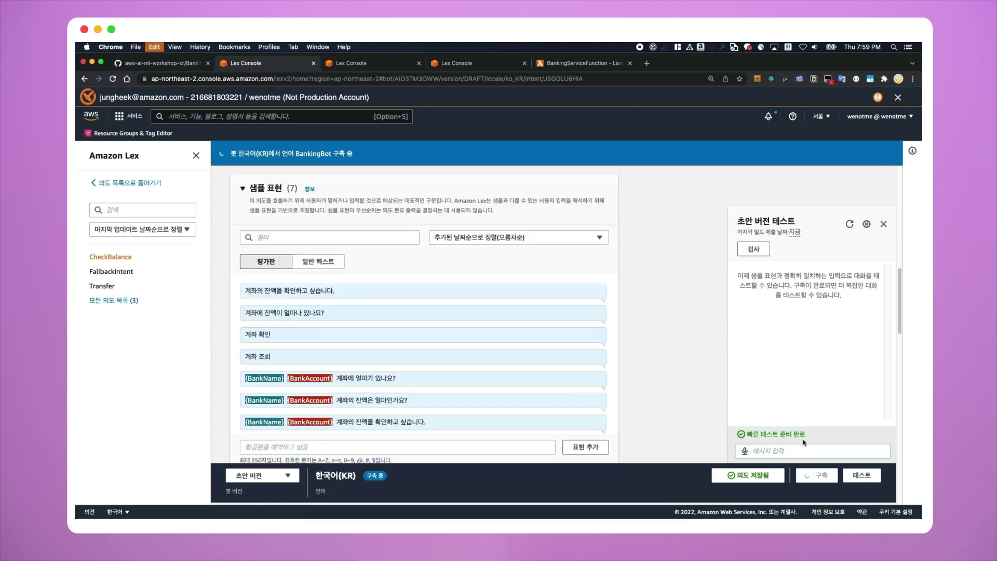
{"action": "left_click", "coordinate": [795, 450]}
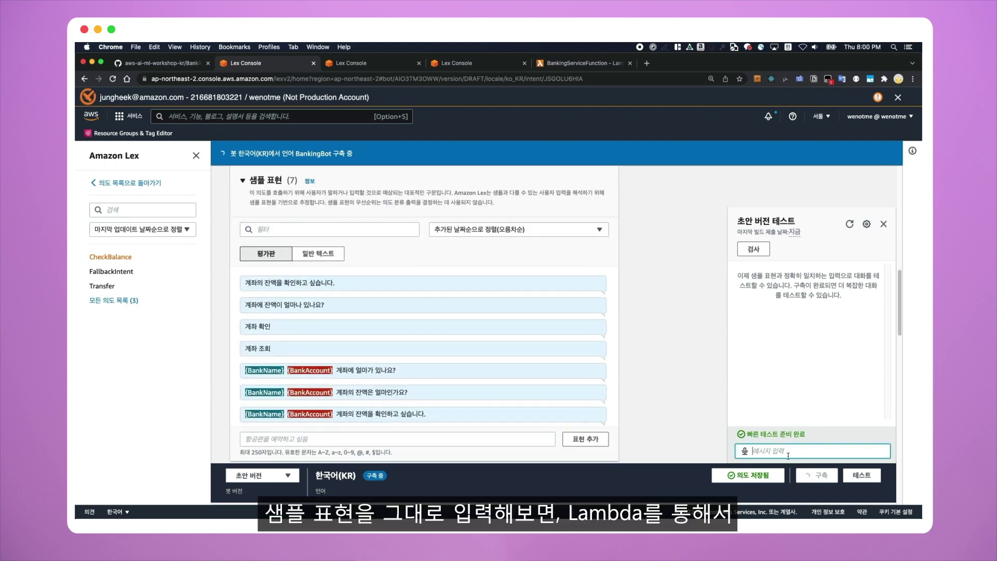
{"action": "key", "text": "super+v"}
{"action": "key", "text": "Return"}
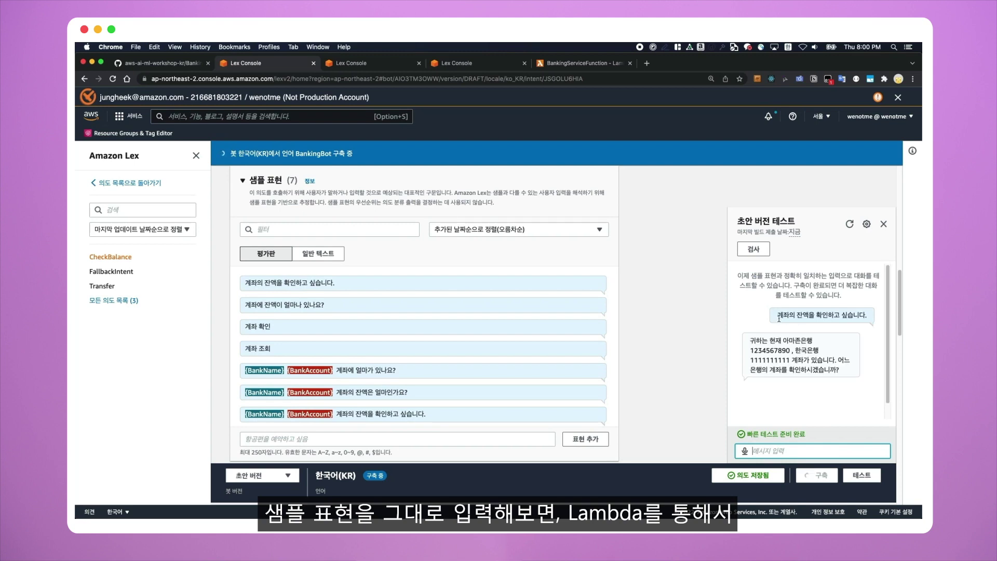
- Examine the bot's reply listing the accounts alongside the code hook's Lambda initialization option
{"action": "left_click_drag", "start_coordinate": [780, 318], "coordinate": [847, 317]}
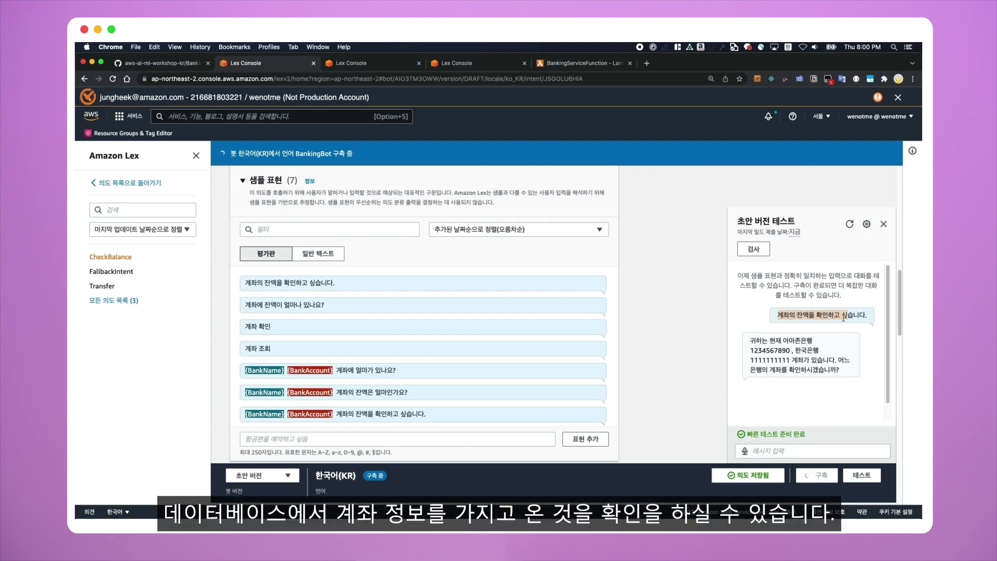
{"action": "left_click_drag", "start_coordinate": [837, 359], "coordinate": [746, 341]}
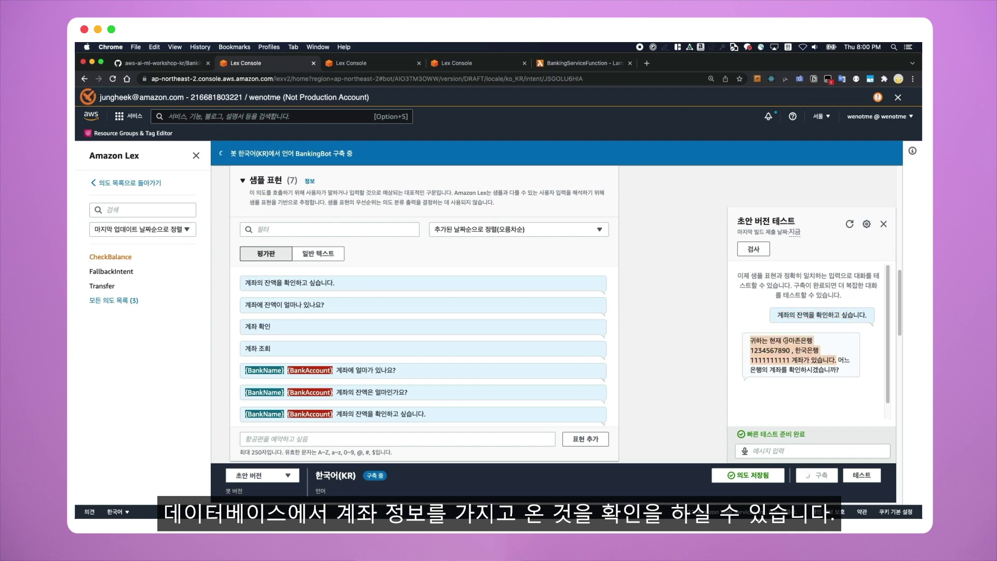
{"action": "scroll", "coordinate": [611, 321], "scroll_direction": "down", "scroll_amount": 15}
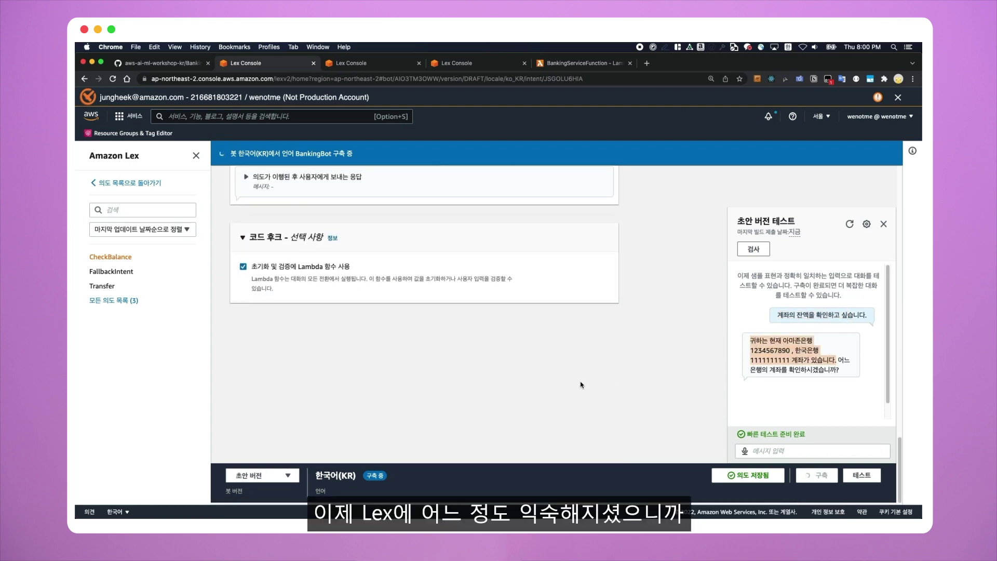
{"action": "left_click_drag", "start_coordinate": [253, 266], "coordinate": [269, 267]}
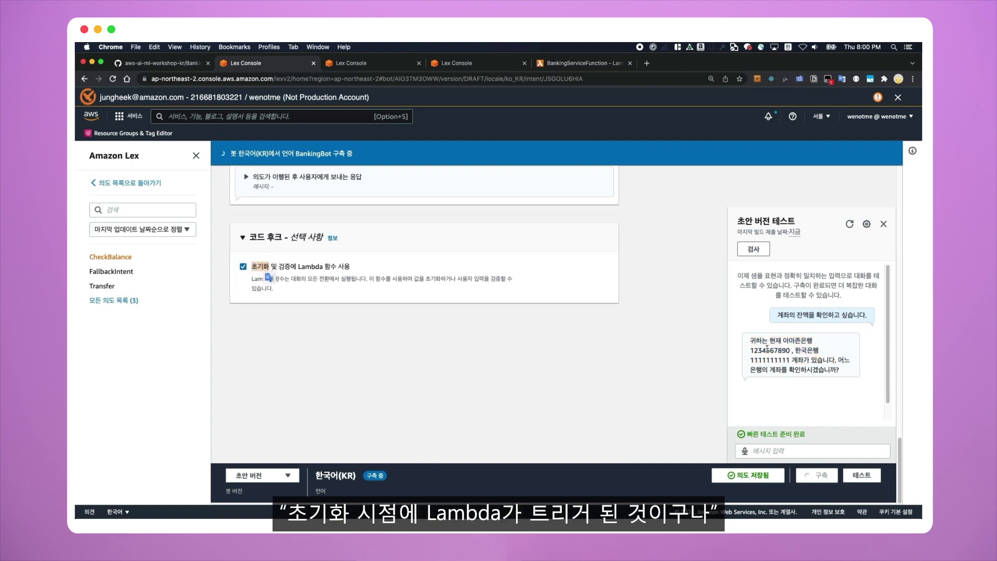
{"action": "left_click_drag", "start_coordinate": [838, 362], "coordinate": [790, 341]}
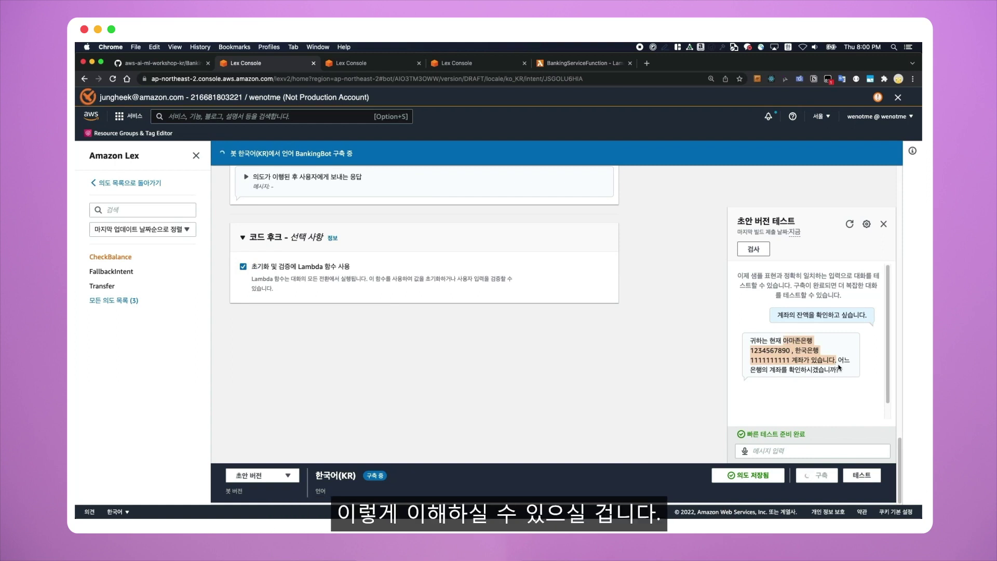
- Answer the bot's prompts with the bank "아마존은행" and its account number copied from the reply, and review the balance response
{"action": "double_click", "coordinate": [800, 343]}
{"action": "key", "text": "cmd+c"}
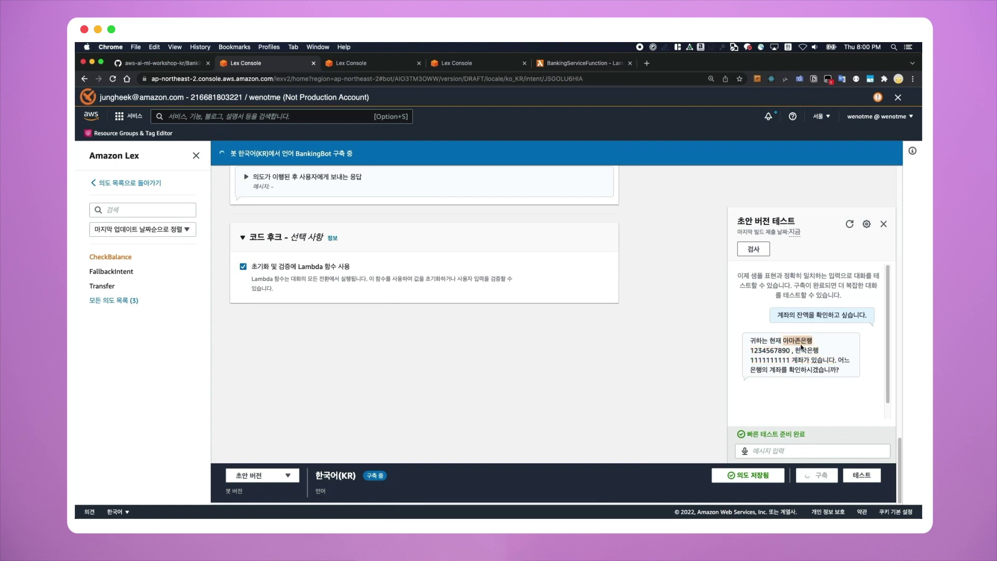
{"action": "left_click", "coordinate": [795, 451]}
{"action": "key", "text": "cmd+v"}
{"action": "double_click", "coordinate": [769, 351]}
{"action": "key", "text": "super+c"}
{"action": "left_click", "coordinate": [798, 452]}
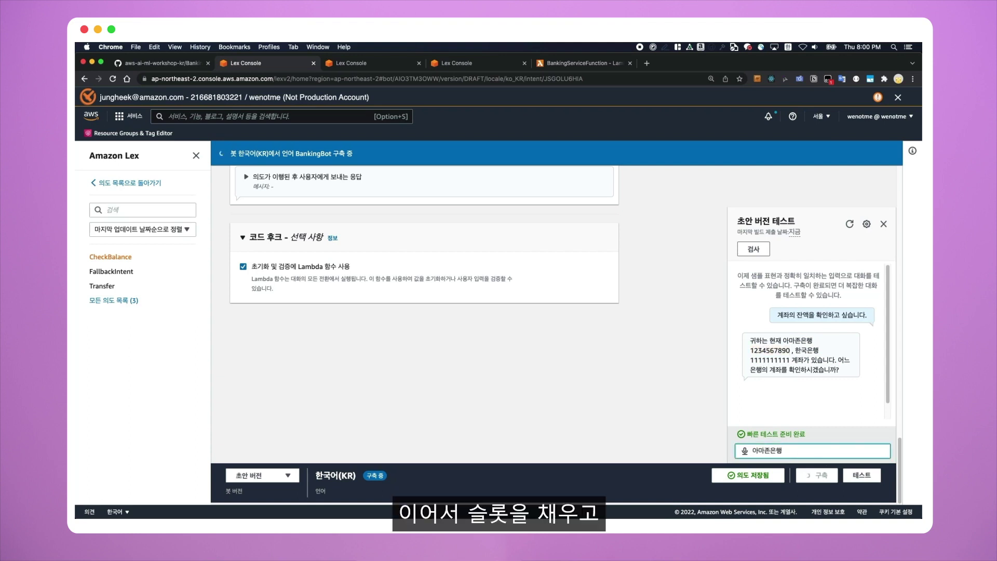
{"action": "key", "text": "Return"}
{"action": "key", "text": "super+v"}
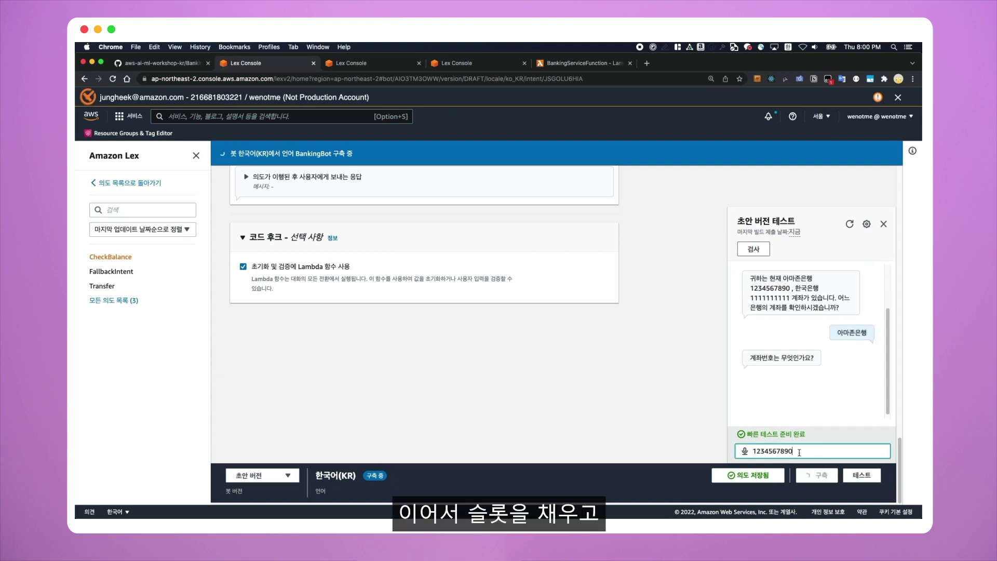
{"action": "key", "text": "Return"}
{"action": "left_click_drag", "start_coordinate": [820, 379], "coordinate": [739, 363]}
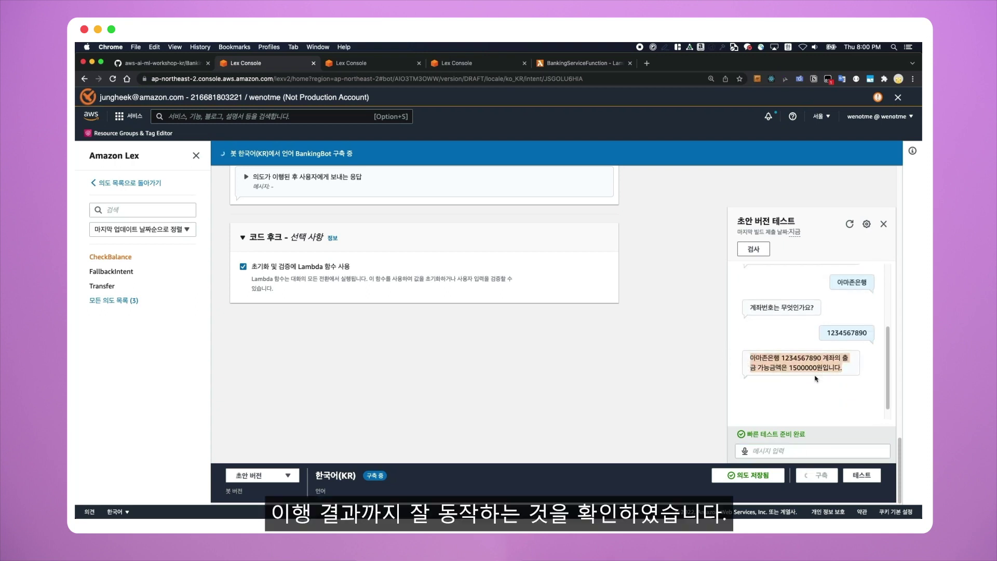
{"action": "left_click", "coordinate": [639, 332]}
- Open the Transfer intent and examine its conversation flow pages and its sample utterances with the bank, account and amount slots
{"action": "left_click_drag", "start_coordinate": [134, 257], "coordinate": [89, 258]}
{"action": "left_click", "coordinate": [100, 286]}
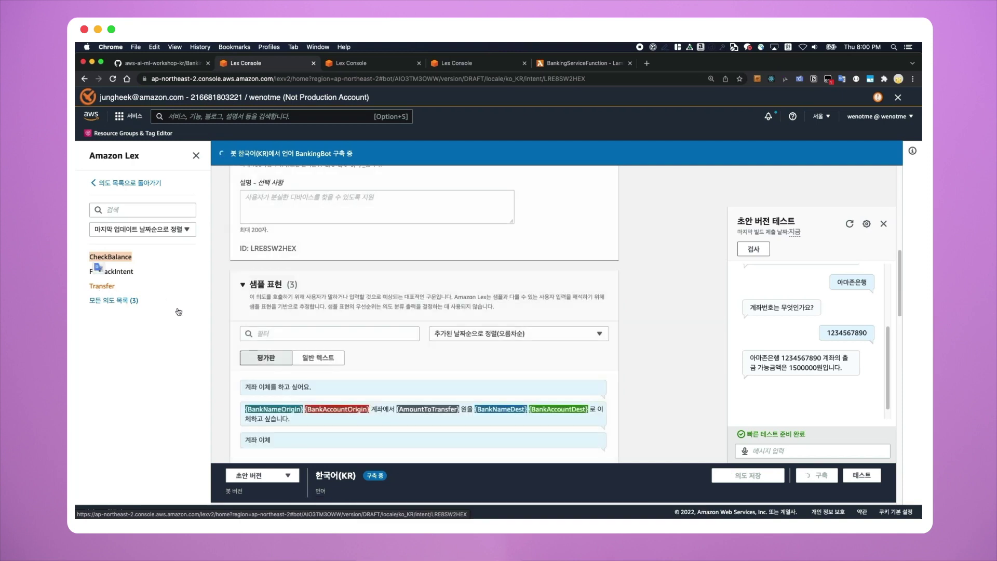
{"action": "scroll", "coordinate": [571, 353], "scroll_direction": "up", "scroll_amount": 5}
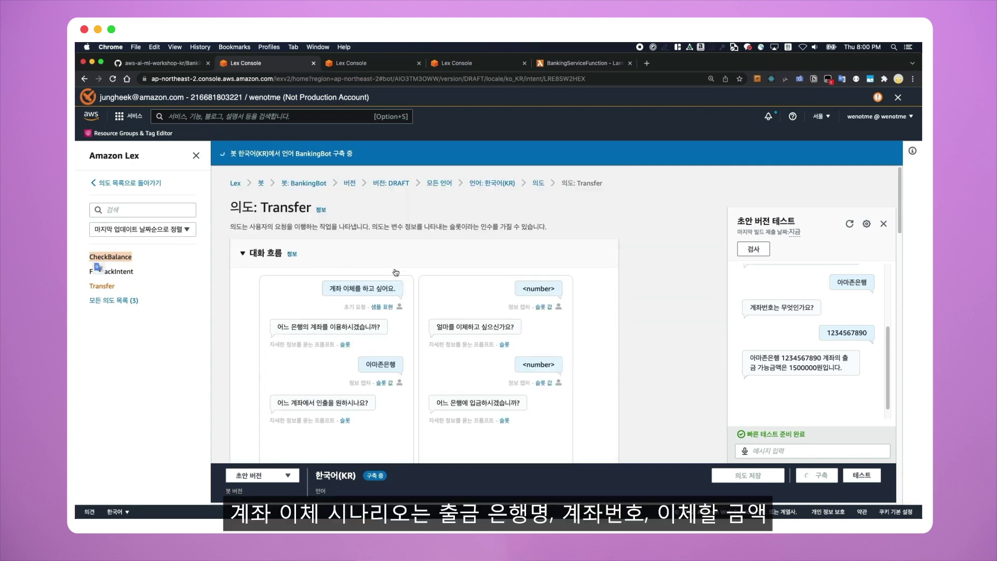
{"action": "scroll", "coordinate": [335, 323], "scroll_direction": "down", "scroll_amount": 1}
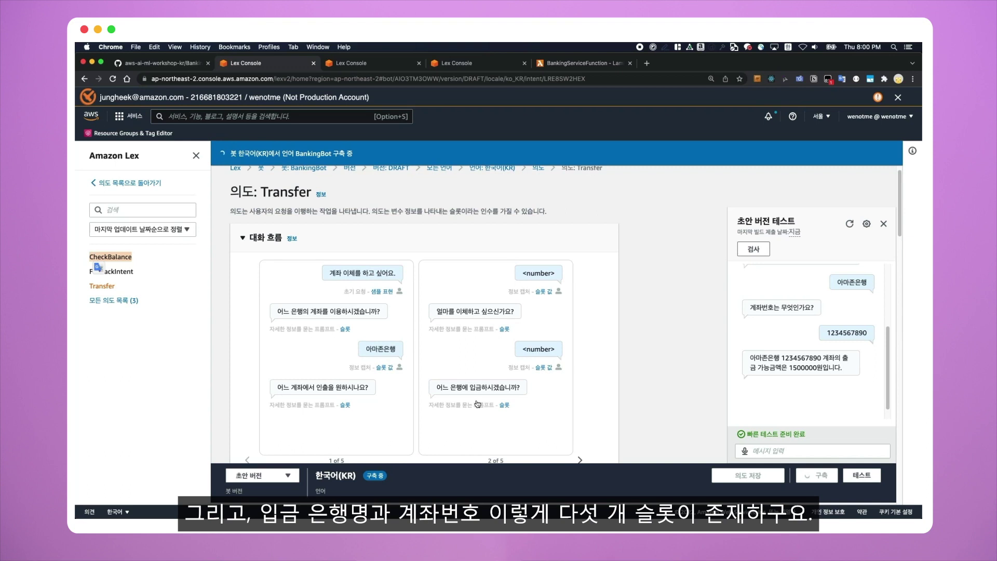
{"action": "scroll", "coordinate": [496, 394], "scroll_direction": "down", "scroll_amount": 2}
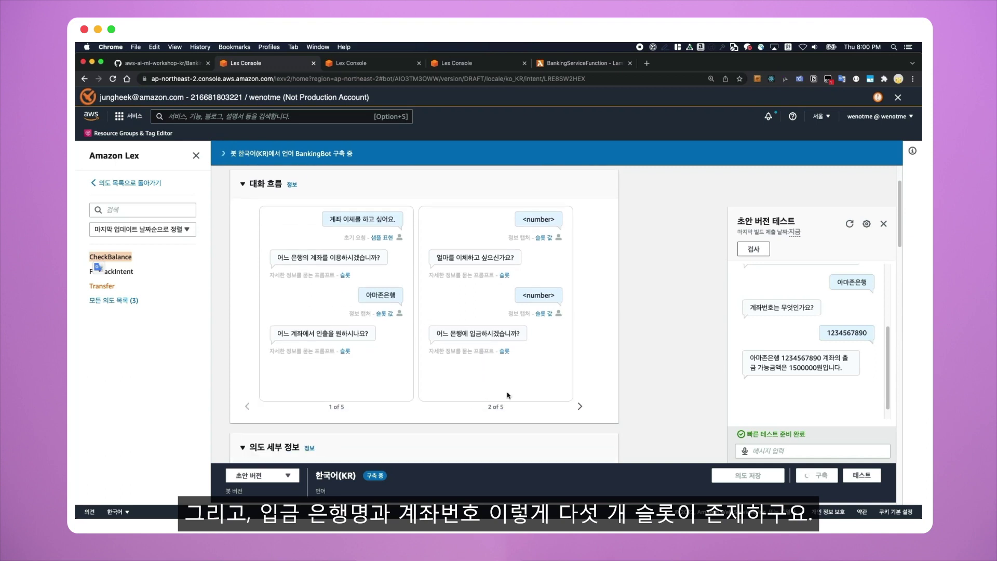
{"action": "left_click", "coordinate": [580, 407]}
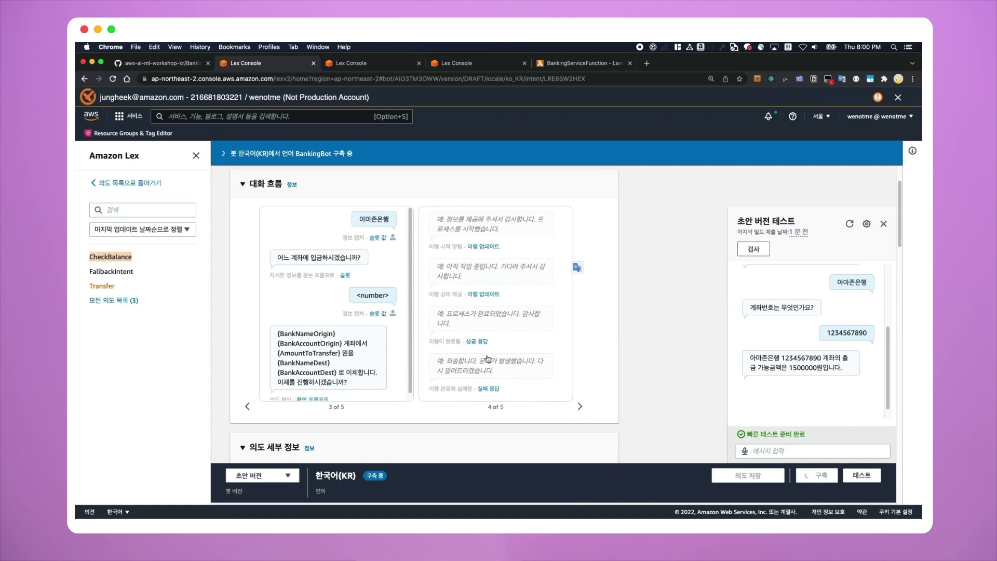
{"action": "scroll", "coordinate": [512, 359], "scroll_direction": "down", "scroll_amount": 10}
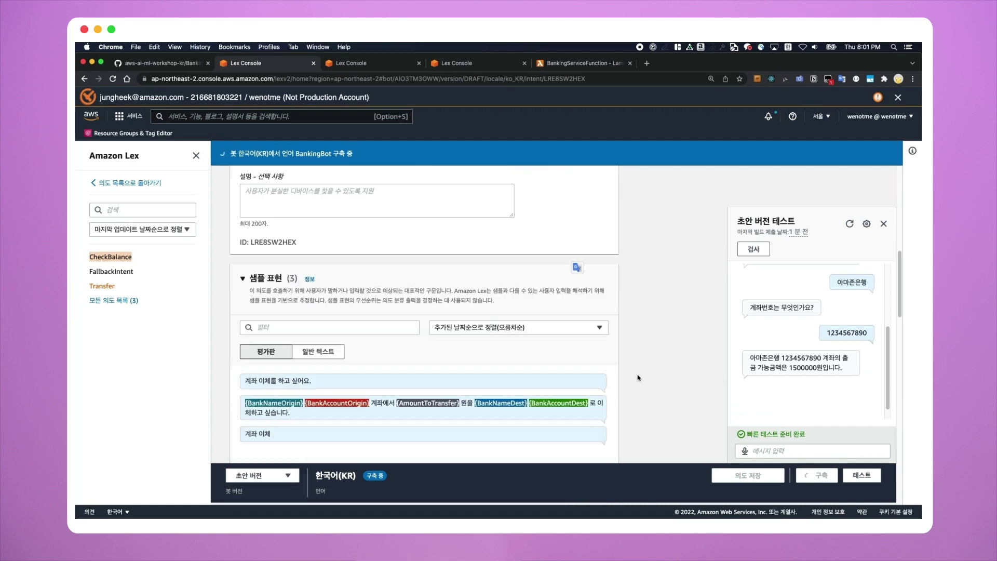
{"action": "scroll", "coordinate": [638, 378], "scroll_direction": "down", "scroll_amount": 1}
{"action": "mouse_move", "coordinate": [330, 372]}
{"action": "mouse_move", "coordinate": [554, 386]}
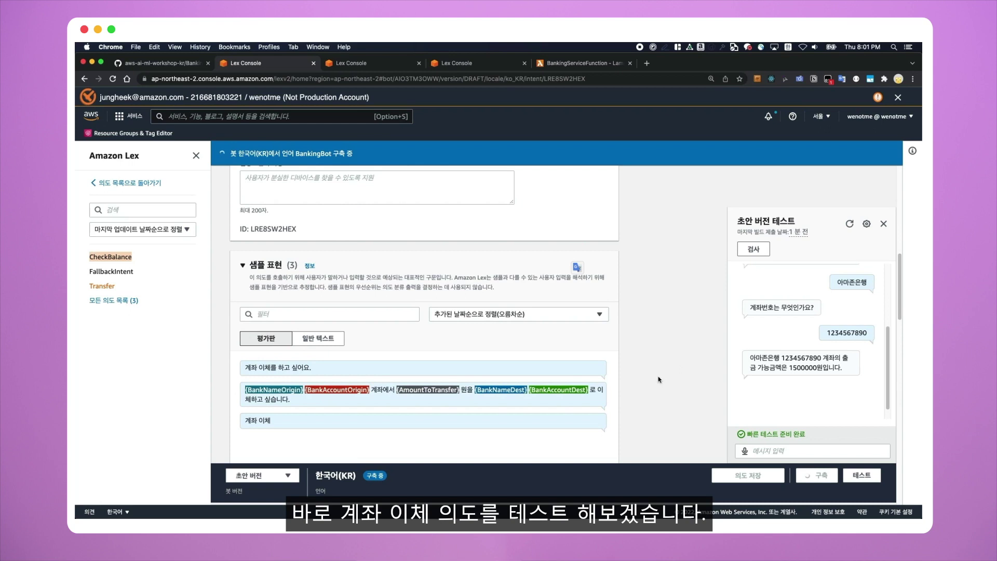
- Send the Transfer intent's sample utterance "계좌 이체" in the test chat
{"action": "left_click_drag", "start_coordinate": [277, 421], "coordinate": [242, 421]}
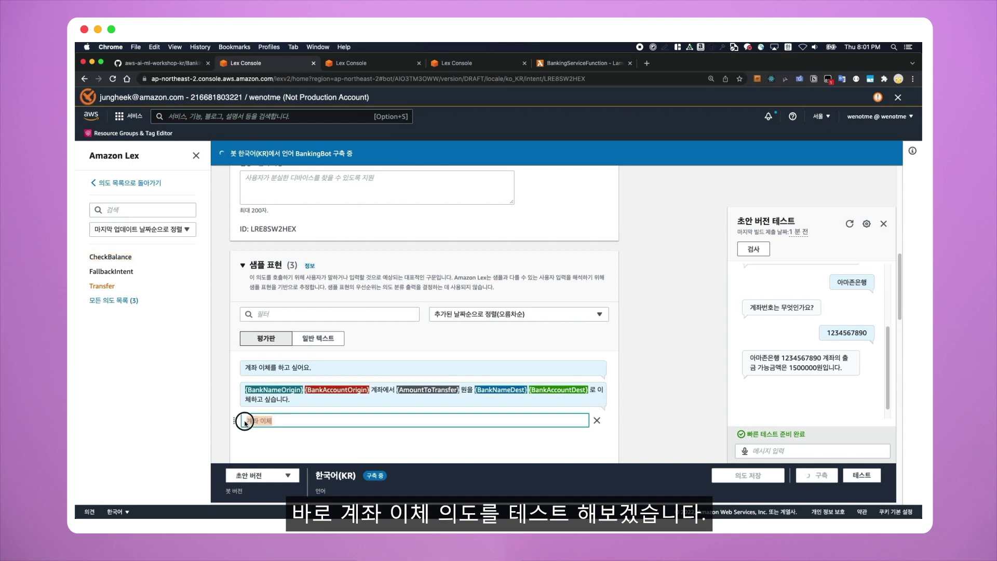
{"action": "left_click", "coordinate": [790, 452]}
{"action": "key", "text": "super+v"}
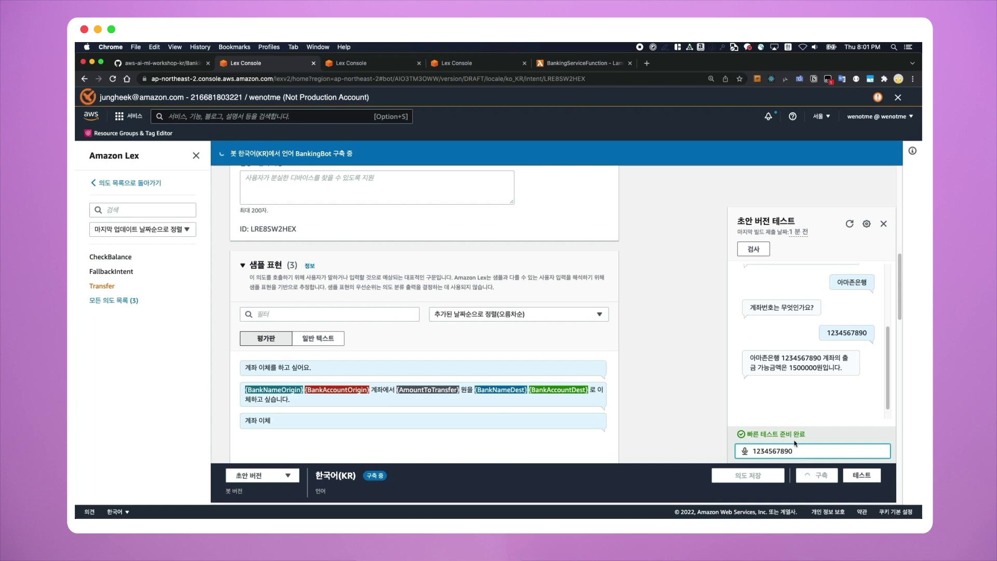
{"action": "key", "text": "super+a"}
{"action": "type", "text": "ㄱ"}
{"action": "type", "text": "좌 이체"}
{"action": "key", "text": "Return"}
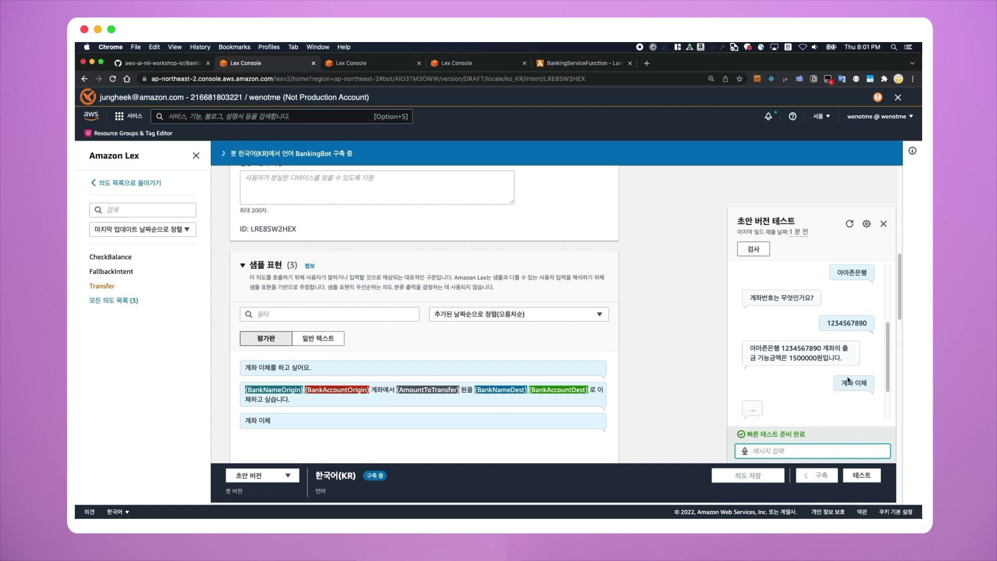
- Compare the bot's withdrawal account question with the earlier balance reply, and examine the Transfer intent's Lambda initialization and validation option
{"action": "left_click_drag", "start_coordinate": [749, 298], "coordinate": [835, 301]}
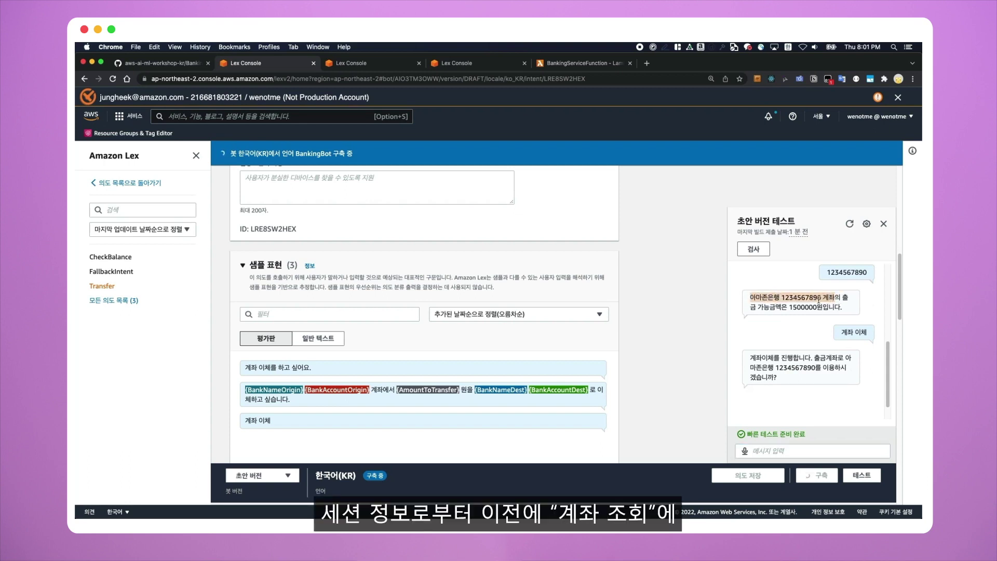
{"action": "left_click_drag", "start_coordinate": [750, 356], "coordinate": [814, 377]}
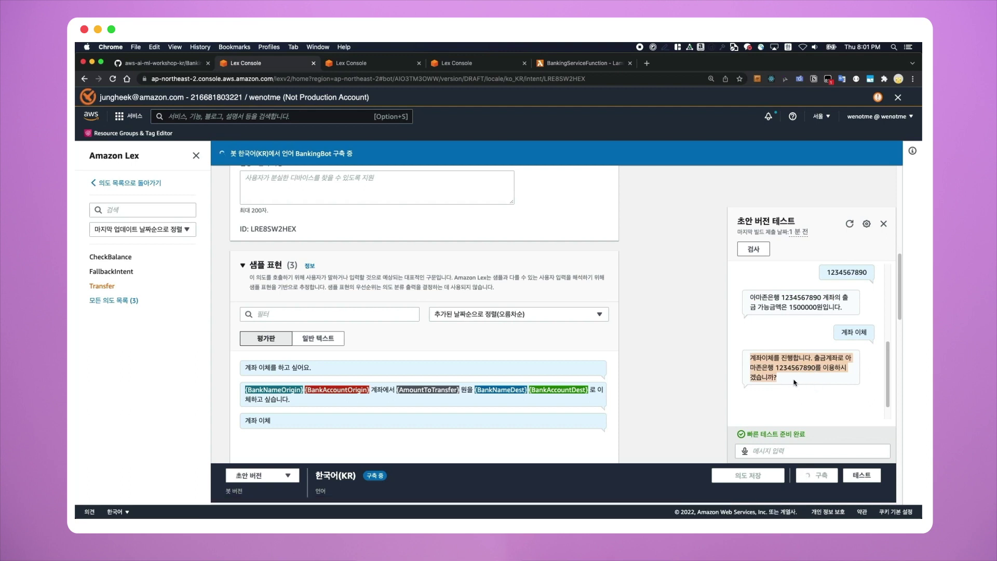
{"action": "scroll", "coordinate": [704, 381], "scroll_direction": "down", "scroll_amount": 10}
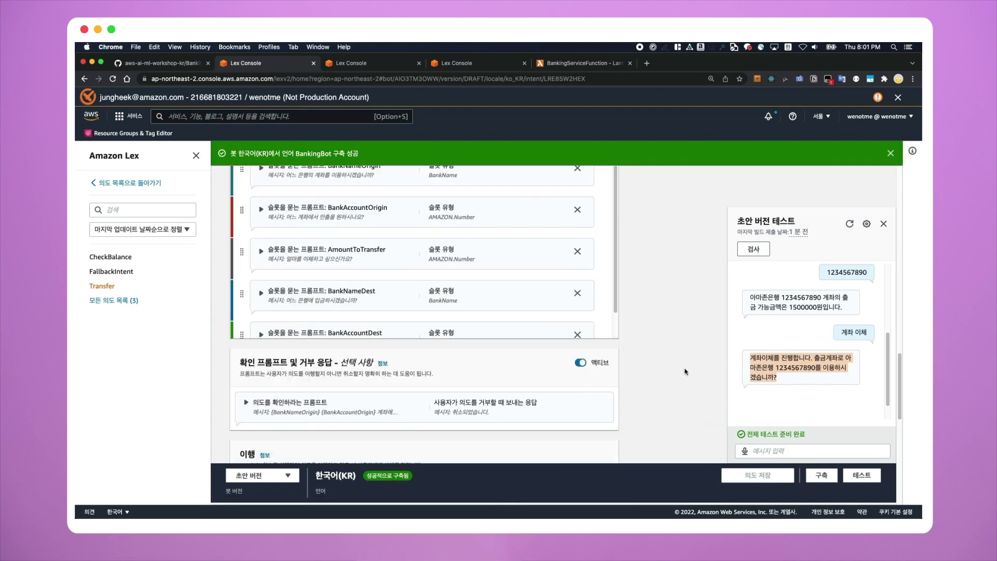
{"action": "scroll", "coordinate": [706, 373], "scroll_direction": "down", "scroll_amount": 3}
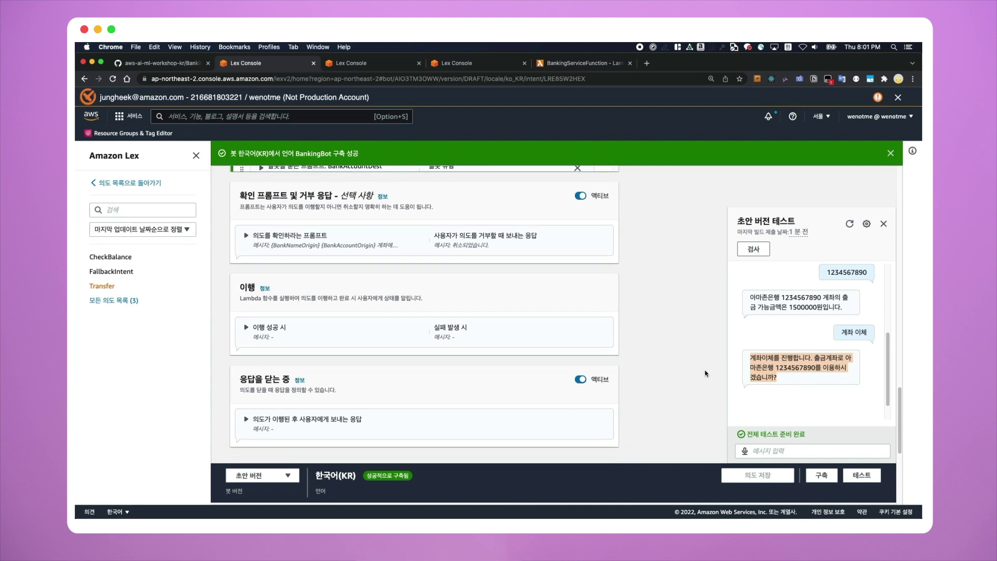
{"action": "scroll", "coordinate": [663, 386], "scroll_direction": "down", "scroll_amount": 4}
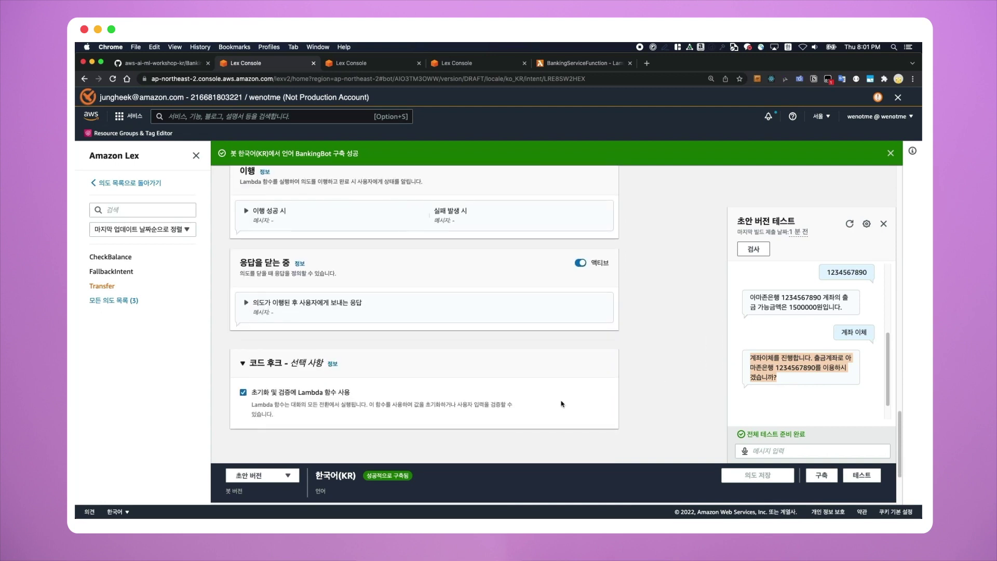
{"action": "left_click_drag", "start_coordinate": [252, 393], "coordinate": [269, 393]}
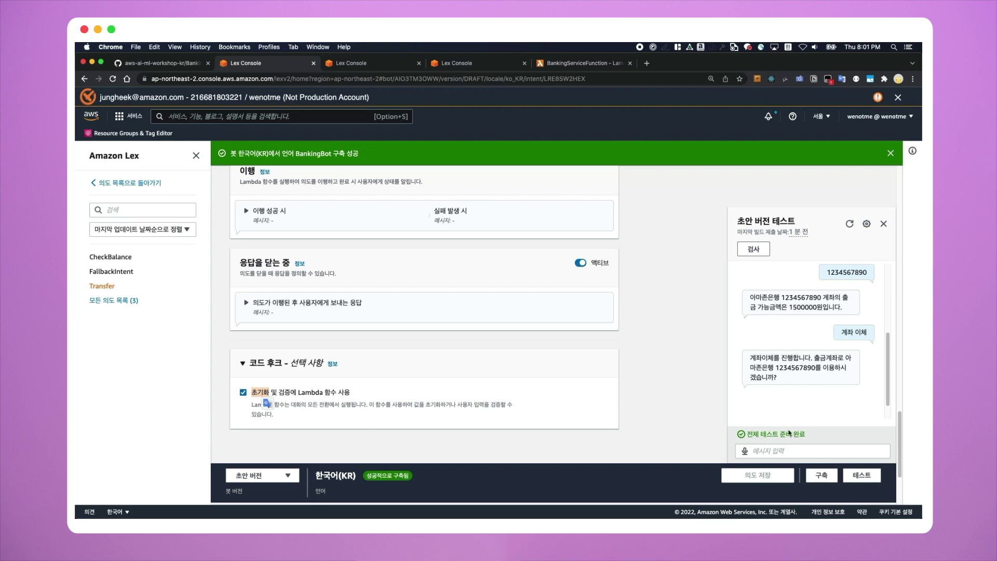
- Accept the suggested withdrawal account with "네" and give 10000 as the transfer amount in the test chat
{"action": "left_click", "coordinate": [791, 396]}
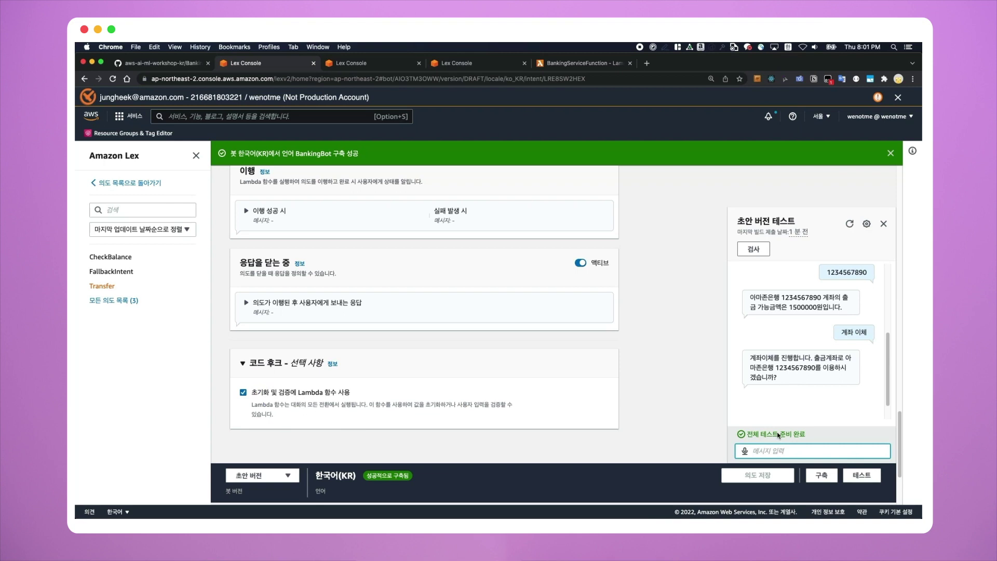
{"action": "type", "text": "네"}
{"action": "key", "text": "Return"}
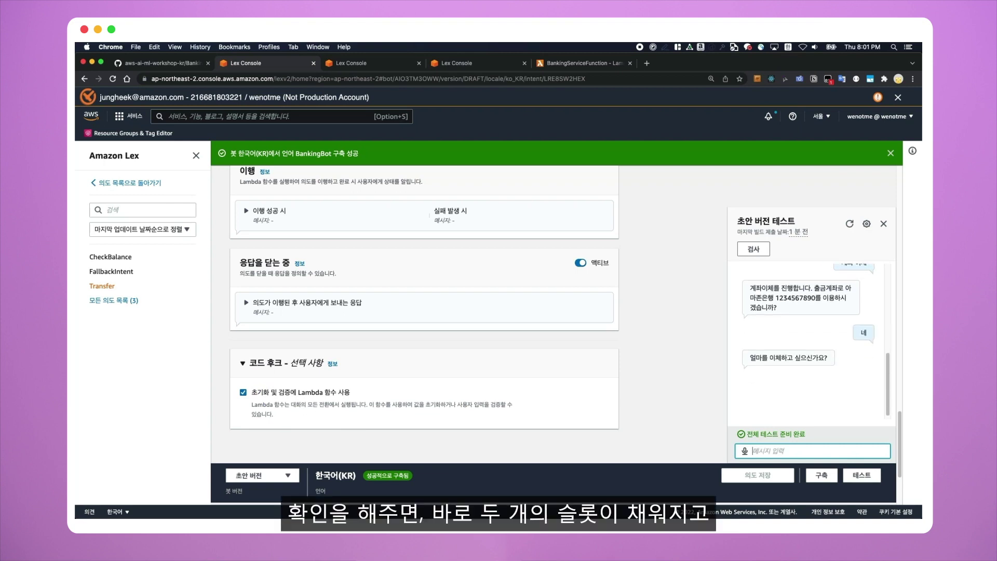
{"action": "type", "text": "10000"}
{"action": "key", "text": "Return"}
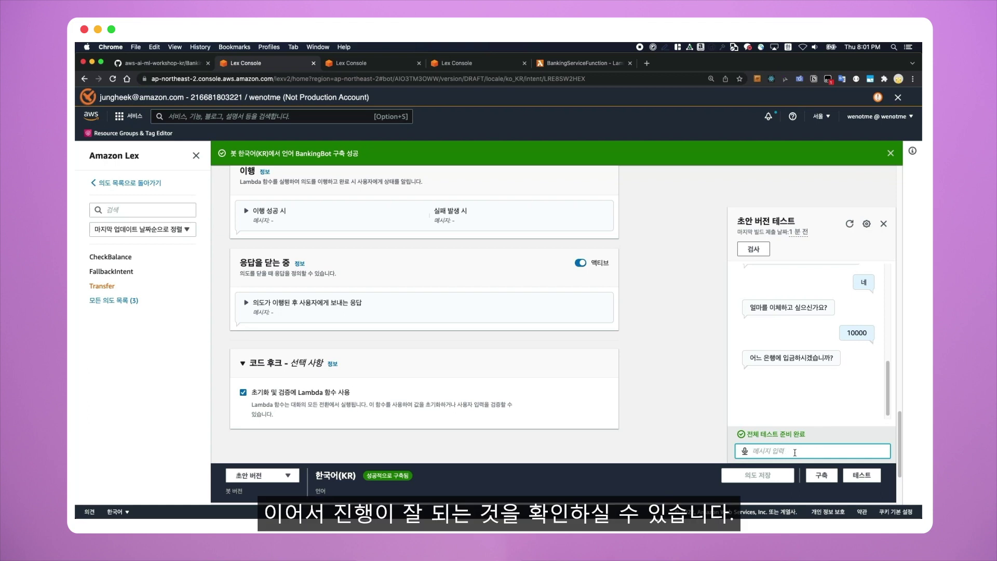
- Answer the deposit prompts with the bank "AWS은행" and the destination account number
{"action": "type", "text": "ㅁ"}
{"action": "key", "text": "BackSpace"}
{"action": "key", "text": "ctrl+space"}
{"action": "type", "text": "AWSd"}
{"action": "key", "text": "ctrl+space"}
{"action": "type", "text": "은행"}
{"action": "key", "text": "Return"}
{"action": "type", "text": "12"}
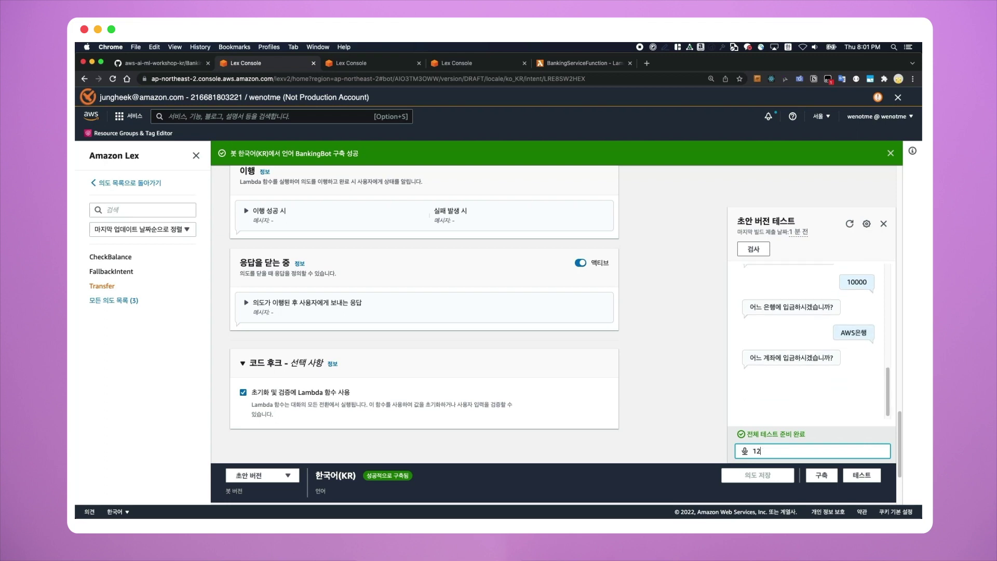
{"action": "type", "text": "345"}
{"action": "key", "text": "Return"}
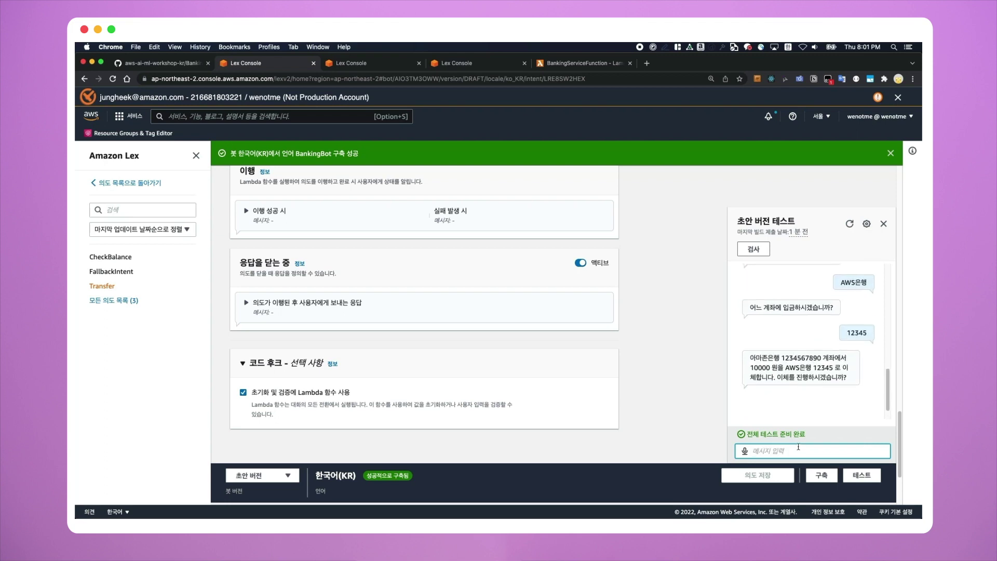
- Review the transfer summary in the chat, confirm it with "네" and read the bot's closing reply
{"action": "left_click_drag", "start_coordinate": [852, 379], "coordinate": [760, 358]}
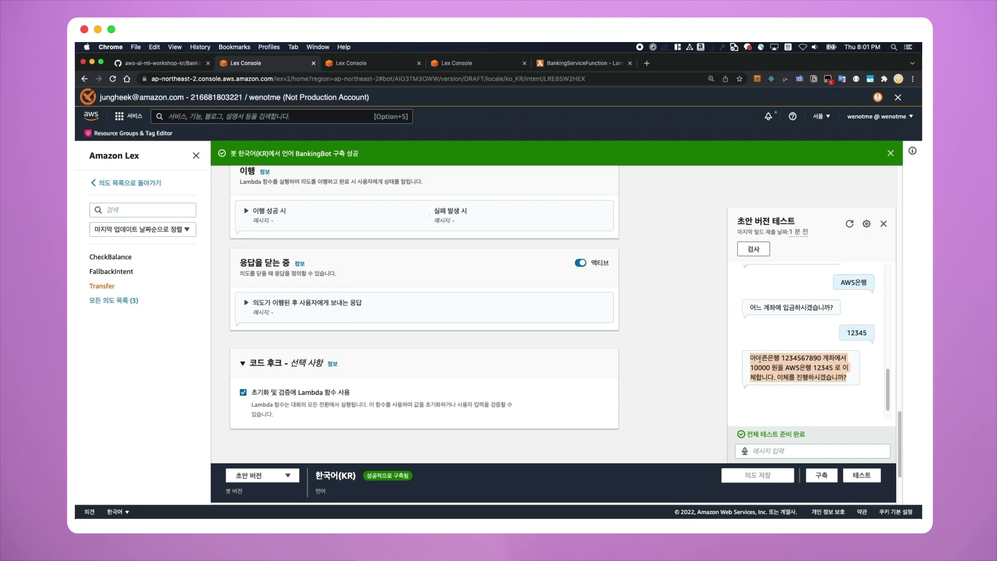
{"action": "left_click", "coordinate": [801, 450]}
{"action": "type", "text": "네"}
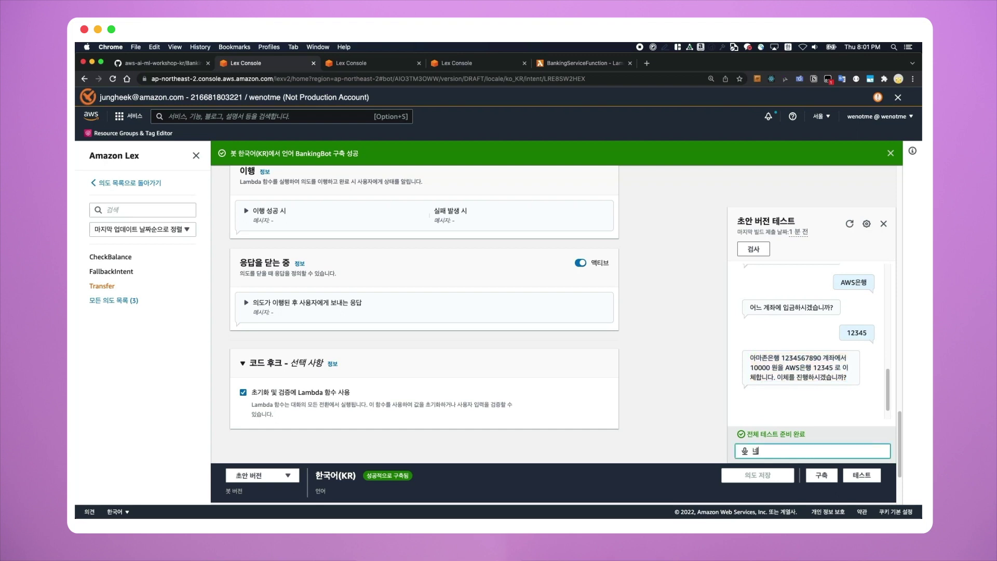
{"action": "key", "text": "Return"}
{"action": "left_click", "coordinate": [754, 361]}
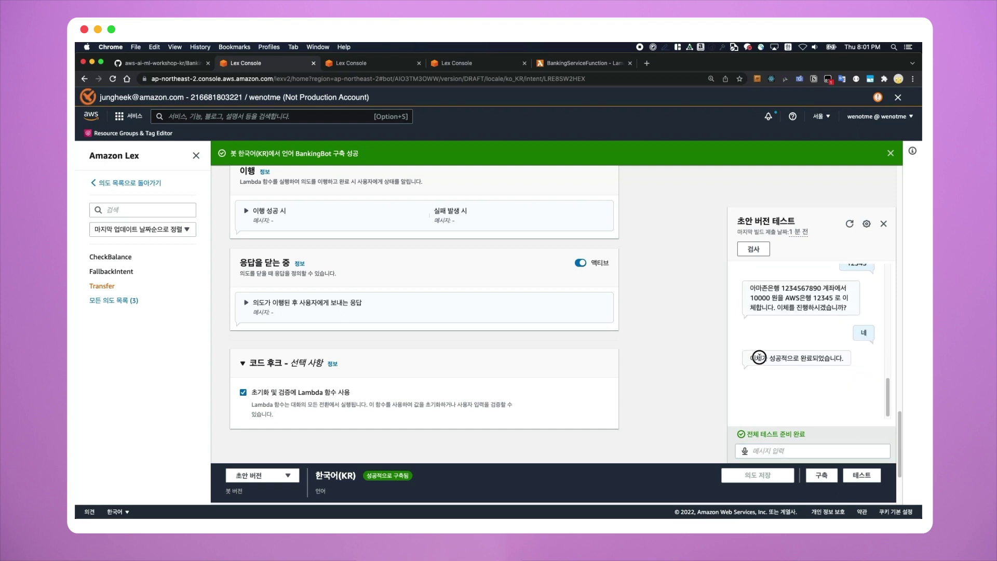
{"action": "left_click_drag", "start_coordinate": [853, 360], "coordinate": [750, 358]}
{"action": "left_click", "coordinate": [681, 373]}
- Check the Transfer intent's Lambda code hook option, and open TestBotAlias among the bot's aliases to examine its languages
{"action": "scroll", "coordinate": [586, 407], "scroll_direction": "down", "scroll_amount": 3}
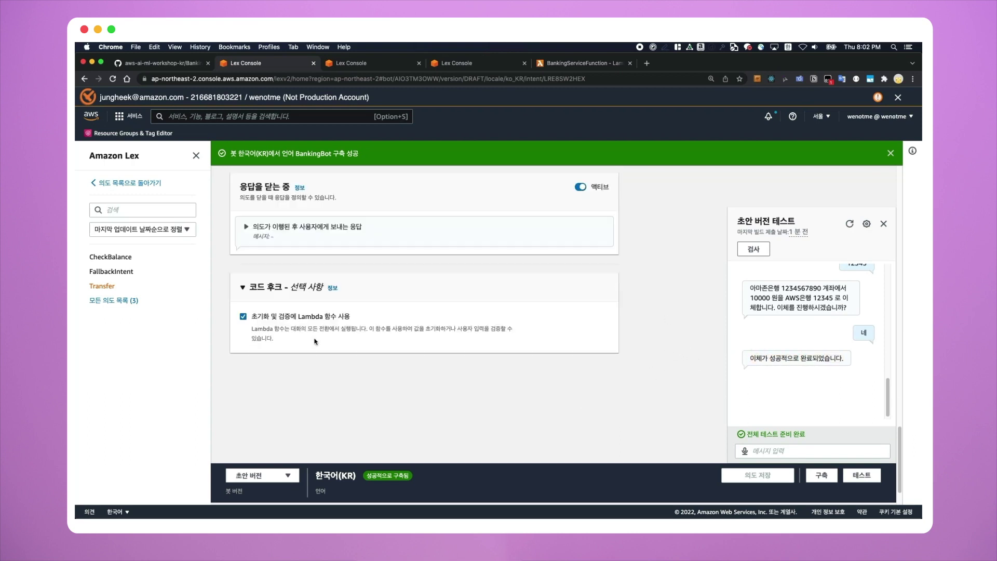
{"action": "left_click_drag", "start_coordinate": [298, 317], "coordinate": [363, 318]}
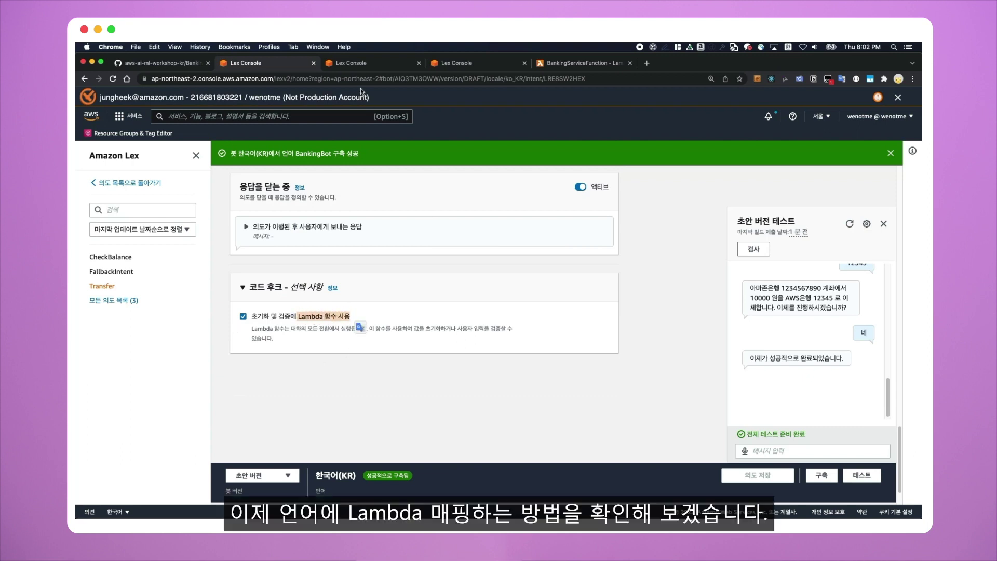
{"action": "left_click", "coordinate": [442, 63]}
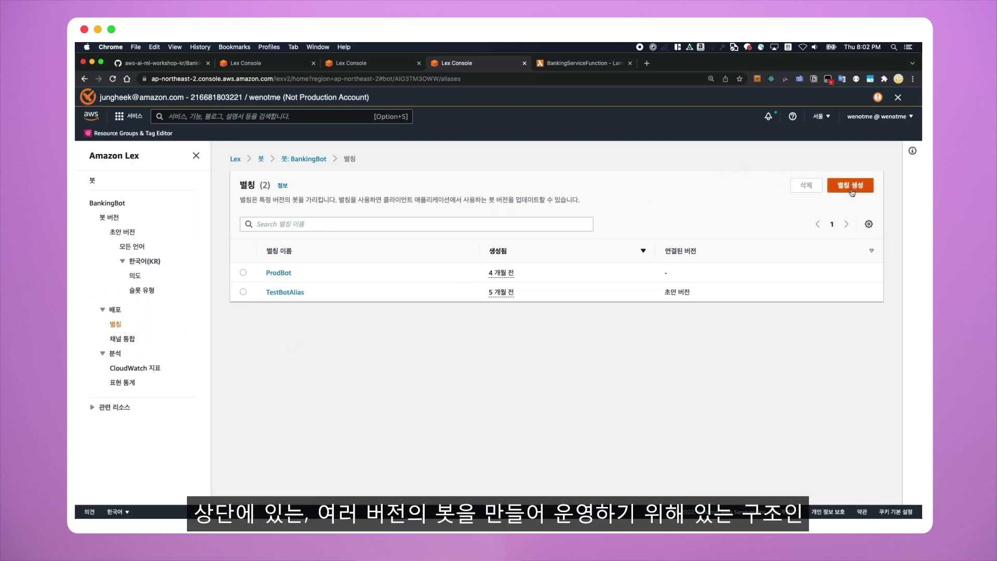
{"action": "left_click", "coordinate": [286, 292]}
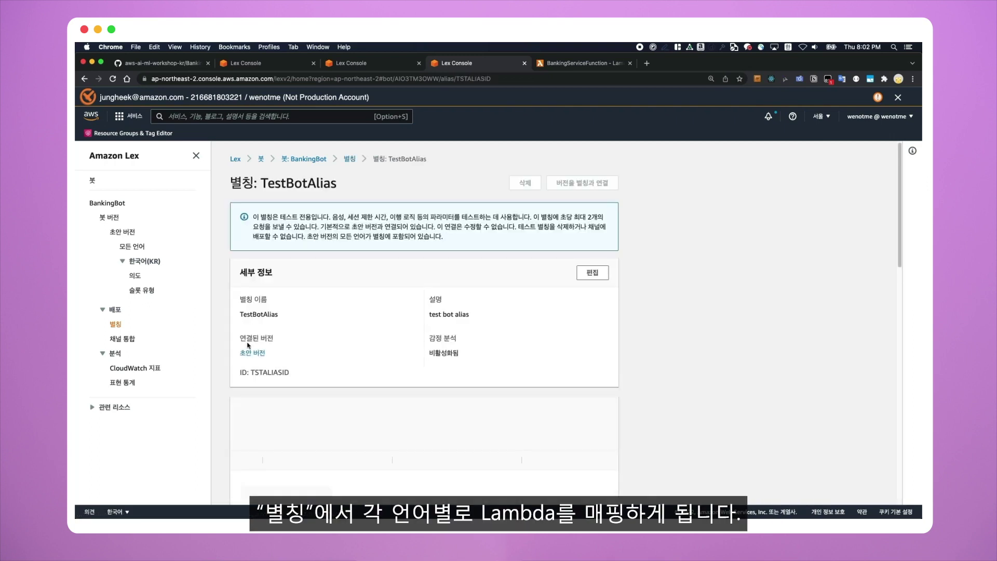
{"action": "scroll", "coordinate": [376, 325], "scroll_direction": "down", "scroll_amount": 5}
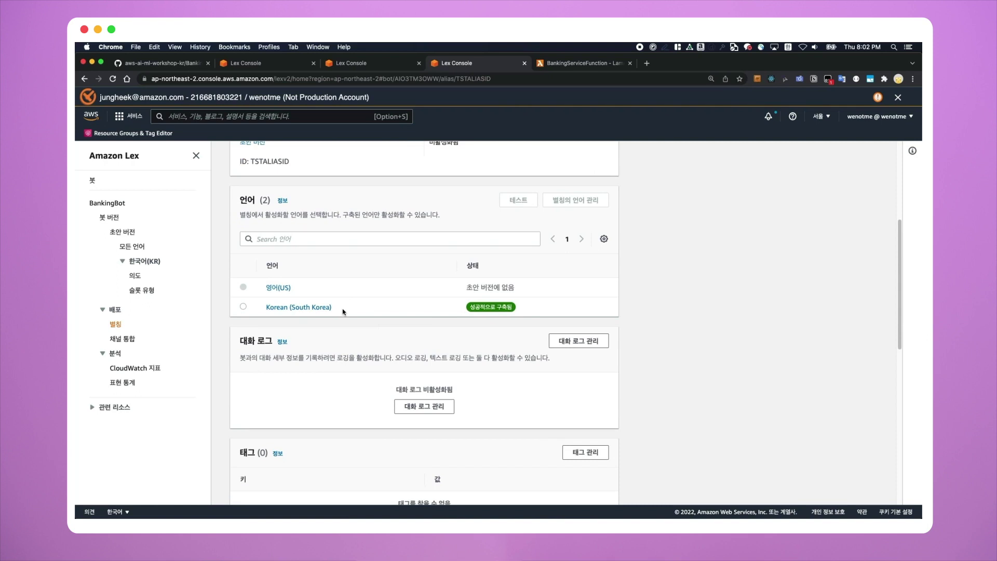
{"action": "left_click_drag", "start_coordinate": [564, 311], "coordinate": [241, 285]}
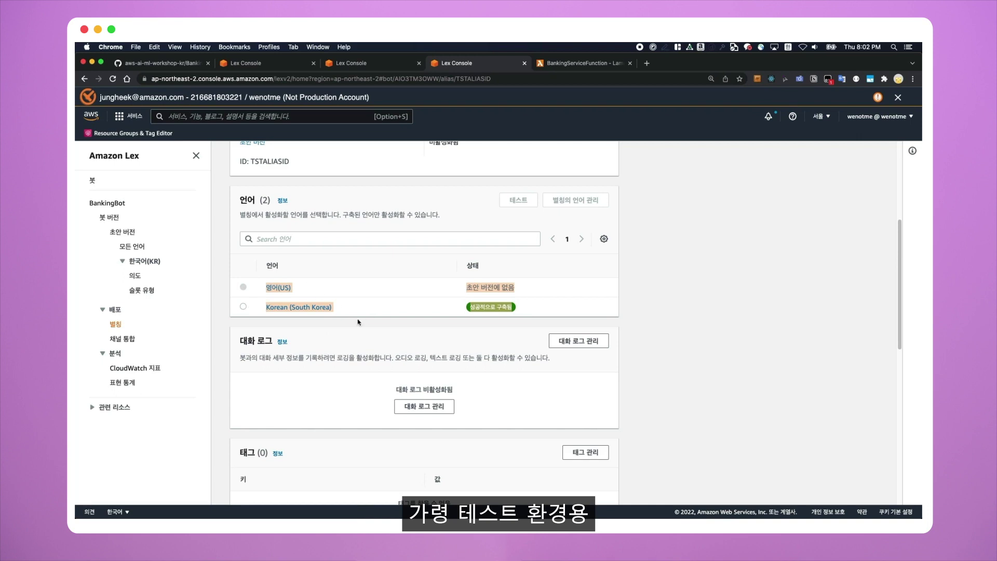
- Open the Korean (South Korea) language settings of TestBotAlias and view the available Lambda function sources, keeping BankingServiceFunction
{"action": "left_click", "coordinate": [300, 308]}
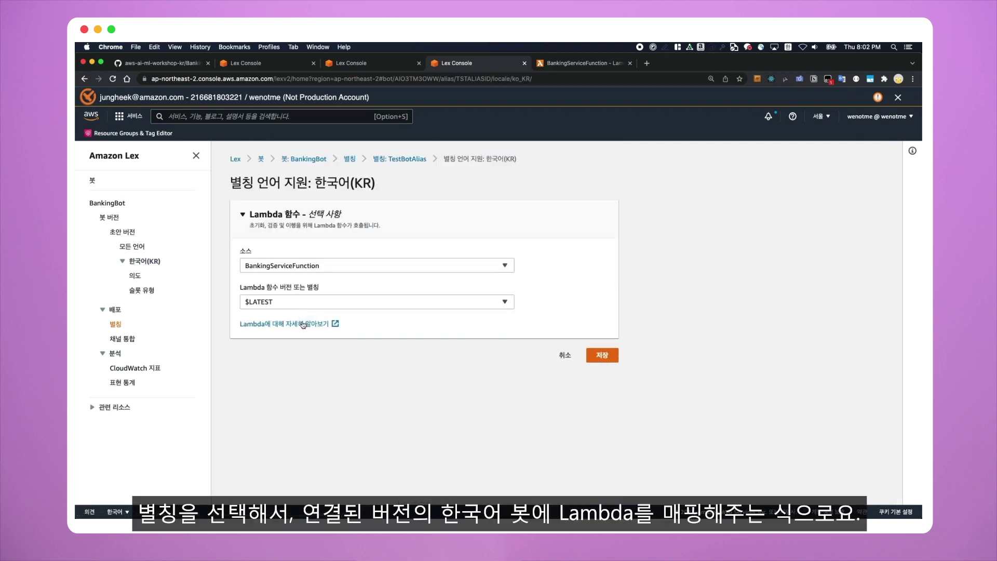
{"action": "left_click", "coordinate": [295, 266]}
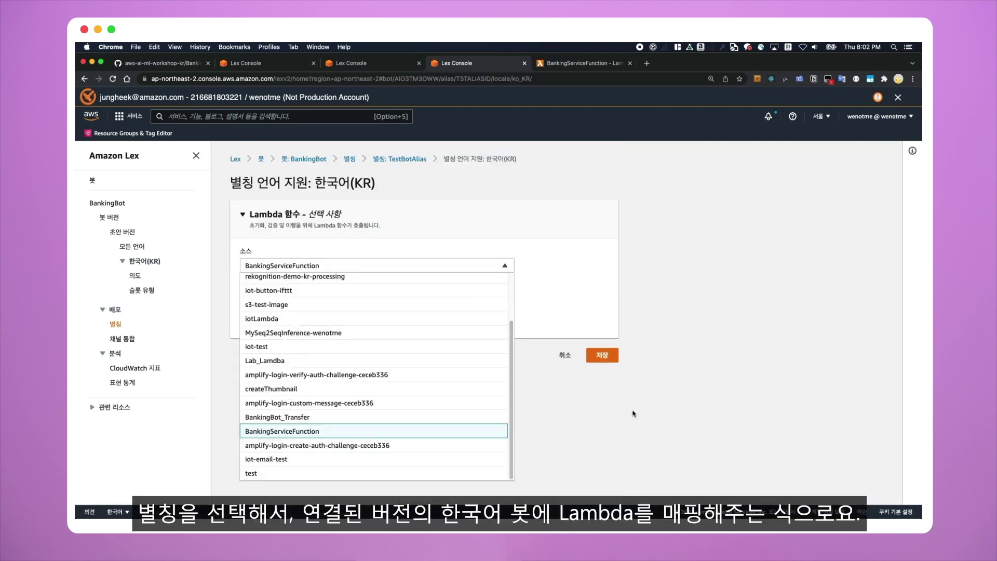
{"action": "left_click", "coordinate": [571, 445]}
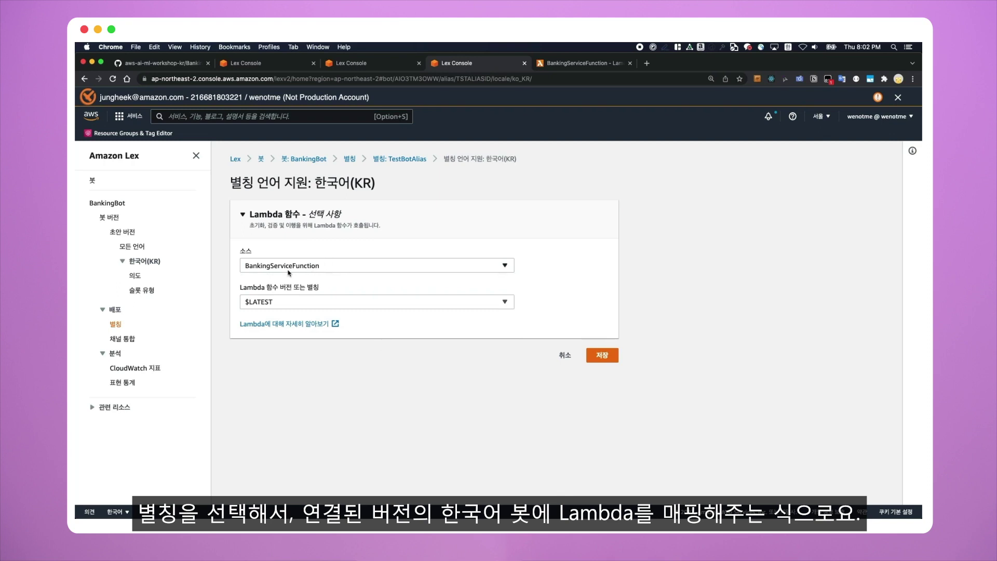
- Check the BankingServiceFunction page in Lambda, and return to the Transfer intent's code hook option in Lex
{"action": "left_click", "coordinate": [553, 65]}
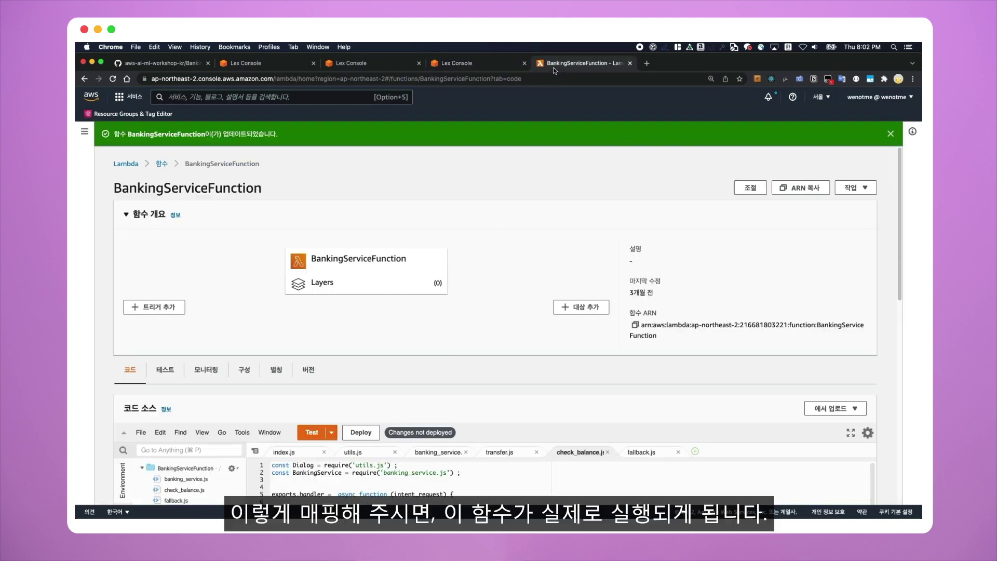
{"action": "left_click_drag", "start_coordinate": [260, 188], "coordinate": [114, 183]}
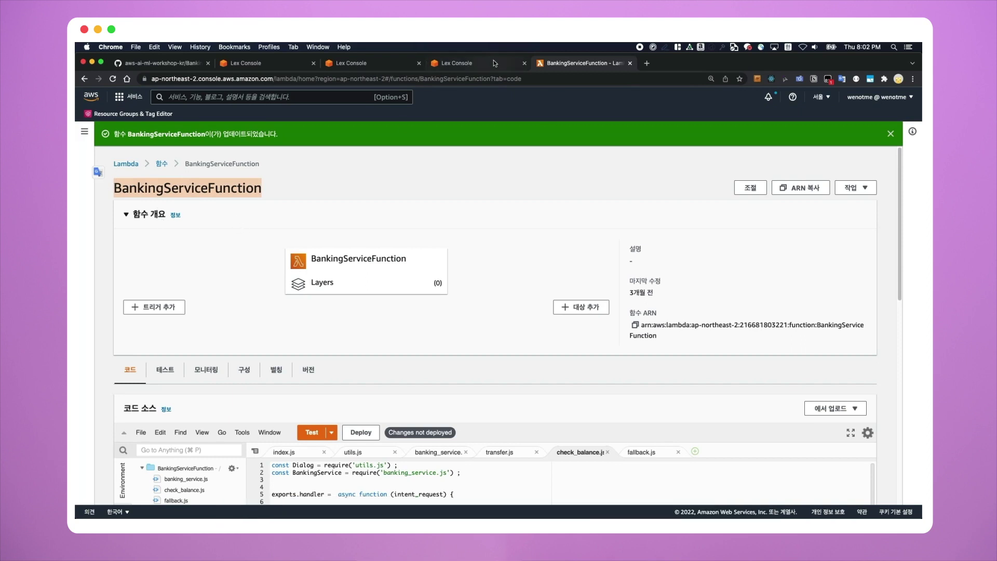
{"action": "left_click", "coordinate": [344, 64]}
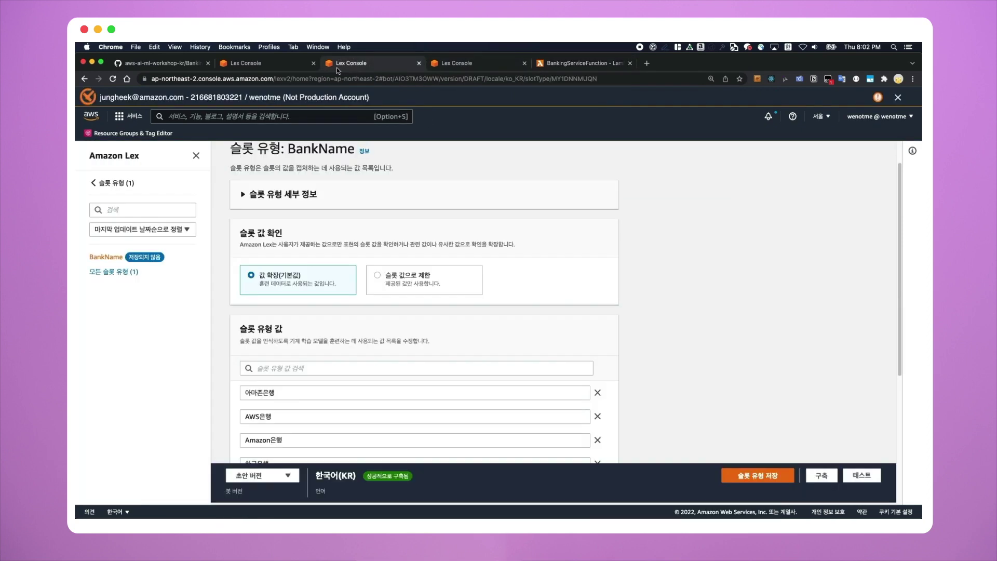
{"action": "left_click", "coordinate": [289, 64]}
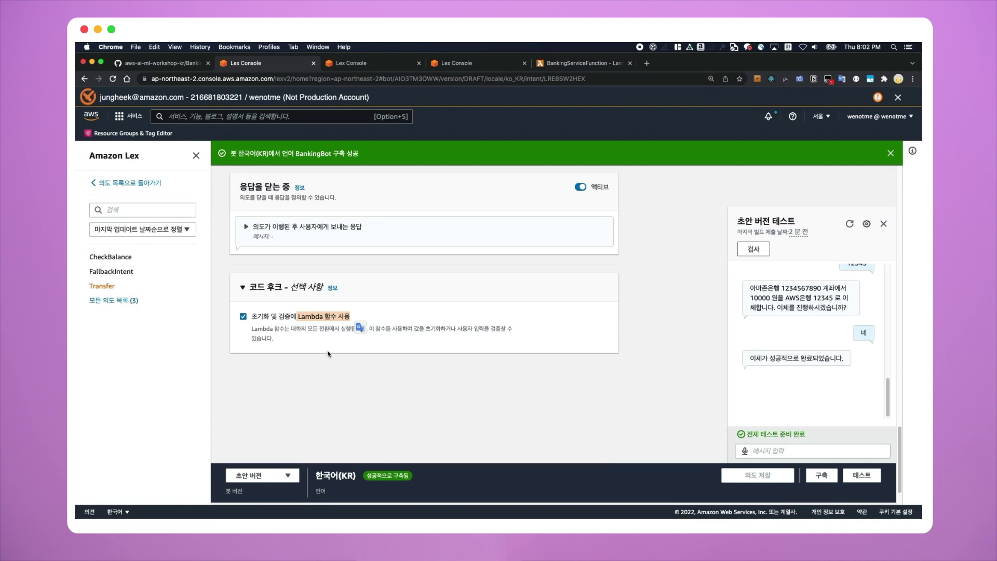
- Switch to BankingServiceFunction in AWS Lambda and open index.js in its code source
{"action": "left_click", "coordinate": [545, 64]}
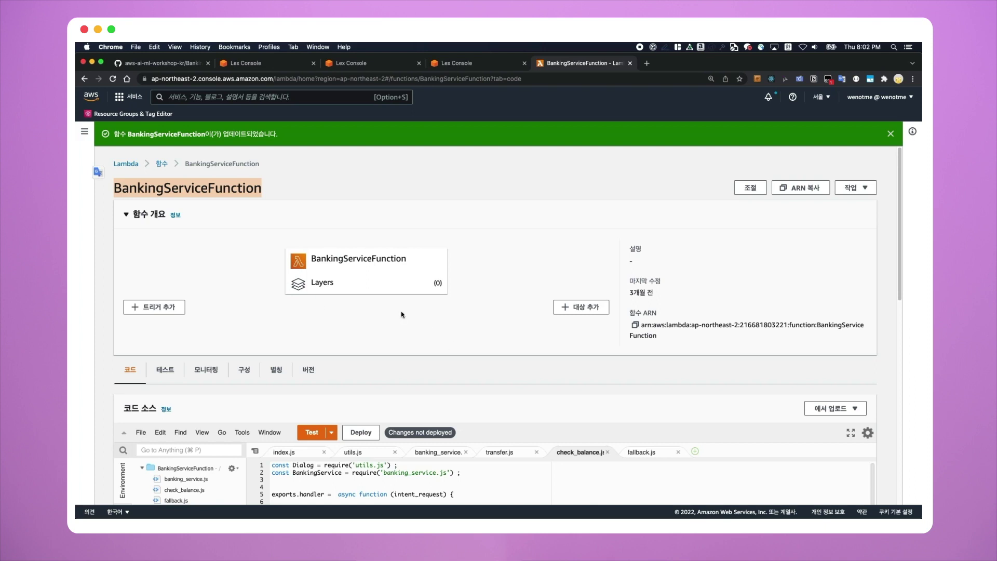
{"action": "scroll", "coordinate": [372, 296], "scroll_direction": "down", "scroll_amount": 1}
{"action": "scroll", "coordinate": [335, 233], "scroll_direction": "down", "scroll_amount": 5}
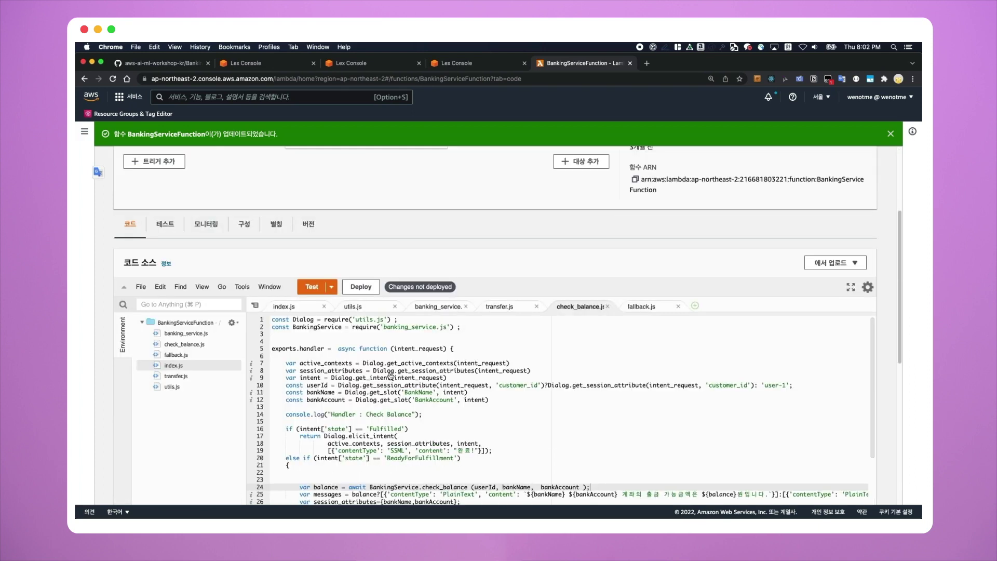
{"action": "left_click", "coordinate": [177, 365]}
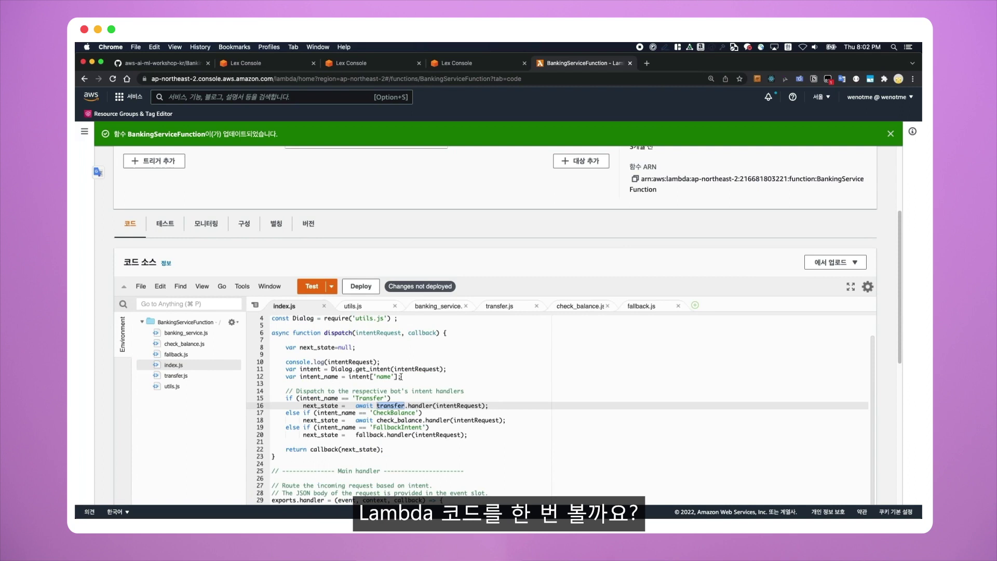
- Examine the main handler in index.js and its dispatch call that routes requests by intent
{"action": "left_click", "coordinate": [459, 370]}
{"action": "scroll", "coordinate": [675, 364], "scroll_direction": "up", "scroll_amount": 5}
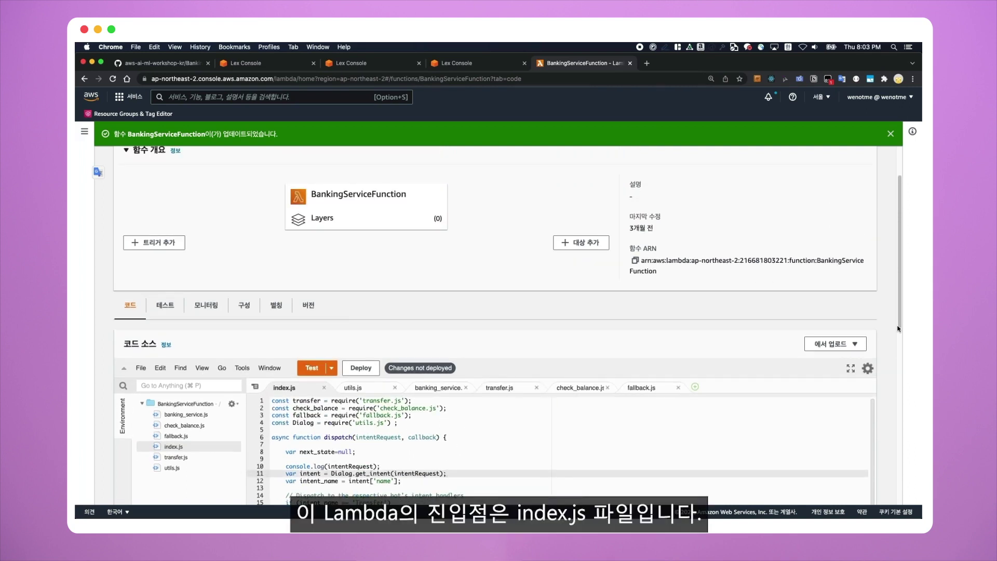
{"action": "scroll", "coordinate": [899, 328], "scroll_direction": "down", "scroll_amount": 5}
{"action": "scroll", "coordinate": [453, 319], "scroll_direction": "down", "scroll_amount": 5}
{"action": "scroll", "coordinate": [443, 324], "scroll_direction": "up", "scroll_amount": 1}
{"action": "left_click_drag", "start_coordinate": [443, 323], "coordinate": [245, 240]}
{"action": "double_click", "coordinate": [321, 261]}
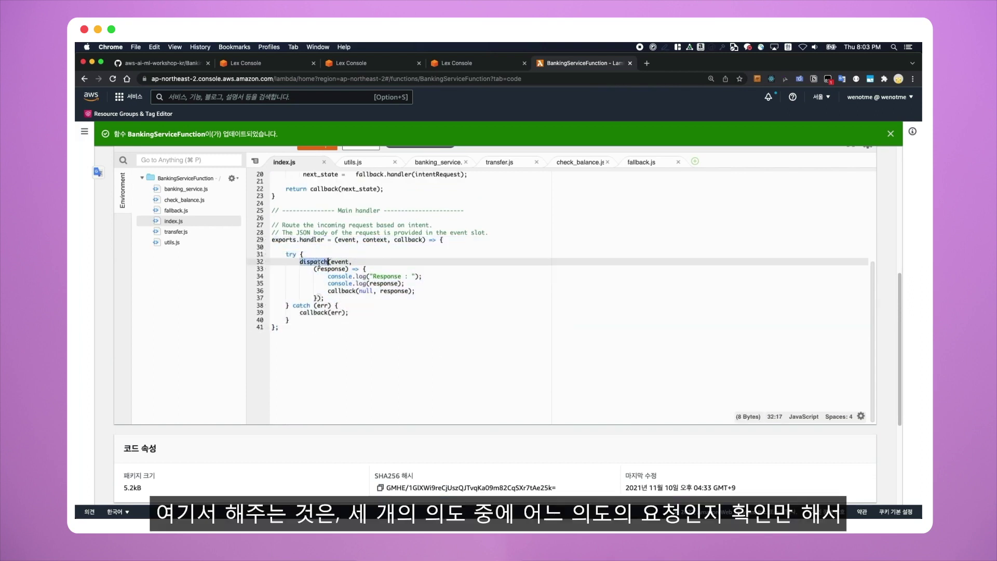
- Examine the dispatch function in index.js, highlighting its Transfer, CheckBalance and FallbackIntent branches and the transfer handler call
{"action": "scroll", "coordinate": [295, 283], "scroll_direction": "up", "scroll_amount": 1}
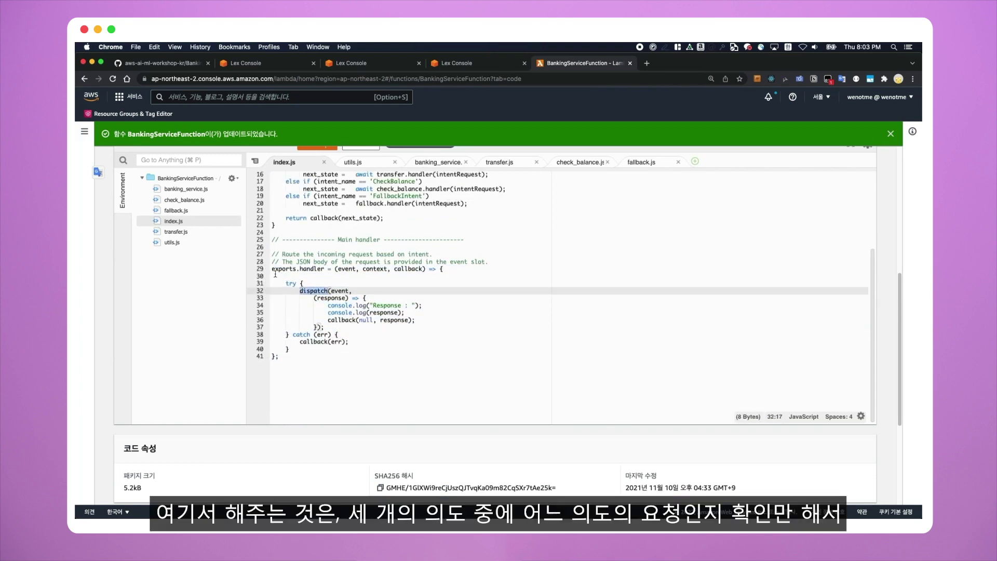
{"action": "scroll", "coordinate": [275, 274], "scroll_direction": "up", "scroll_amount": 4}
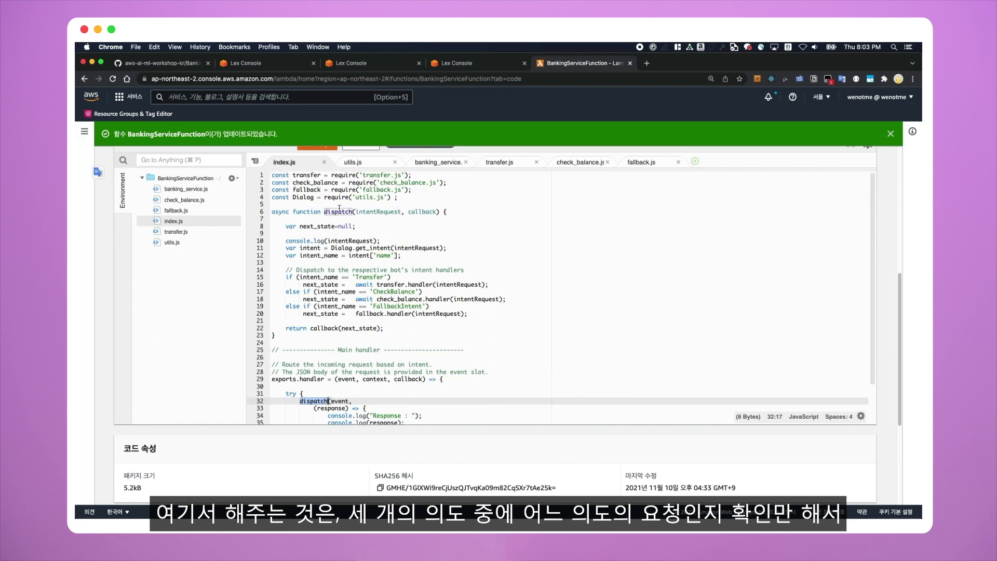
{"action": "double_click", "coordinate": [339, 211]}
{"action": "left_click_drag", "start_coordinate": [444, 306], "coordinate": [246, 278]}
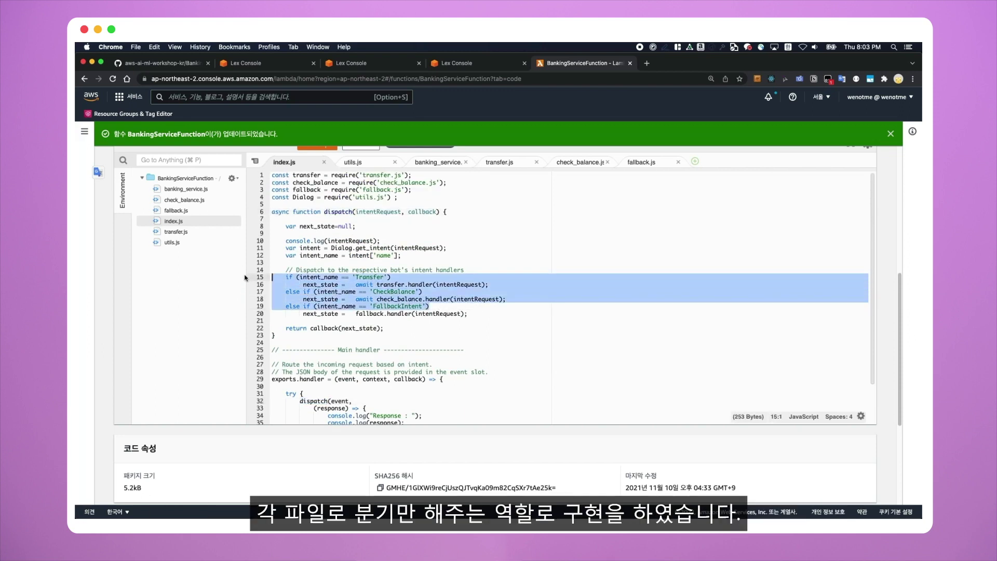
{"action": "double_click", "coordinate": [391, 285]}
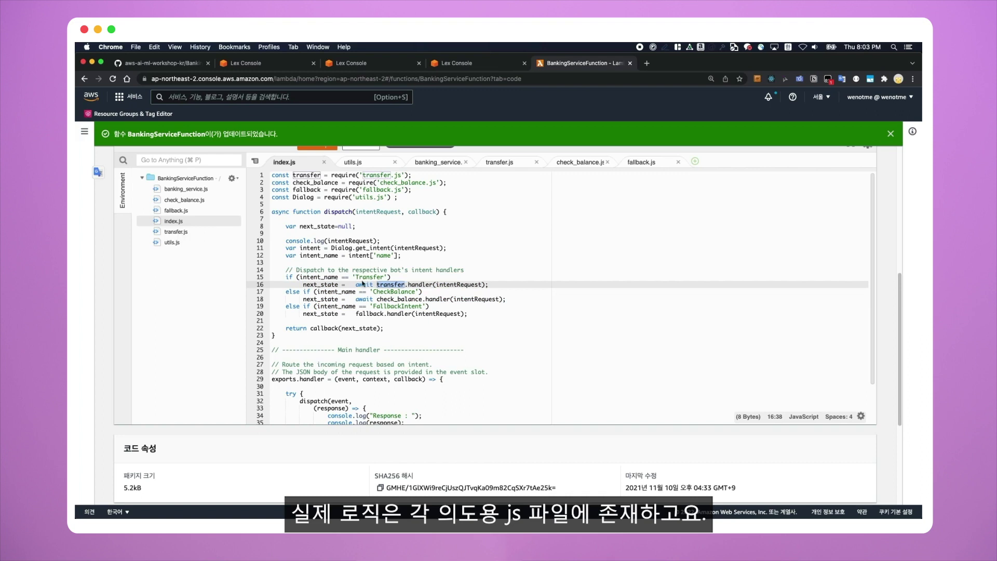
{"action": "double_click", "coordinate": [385, 291]}
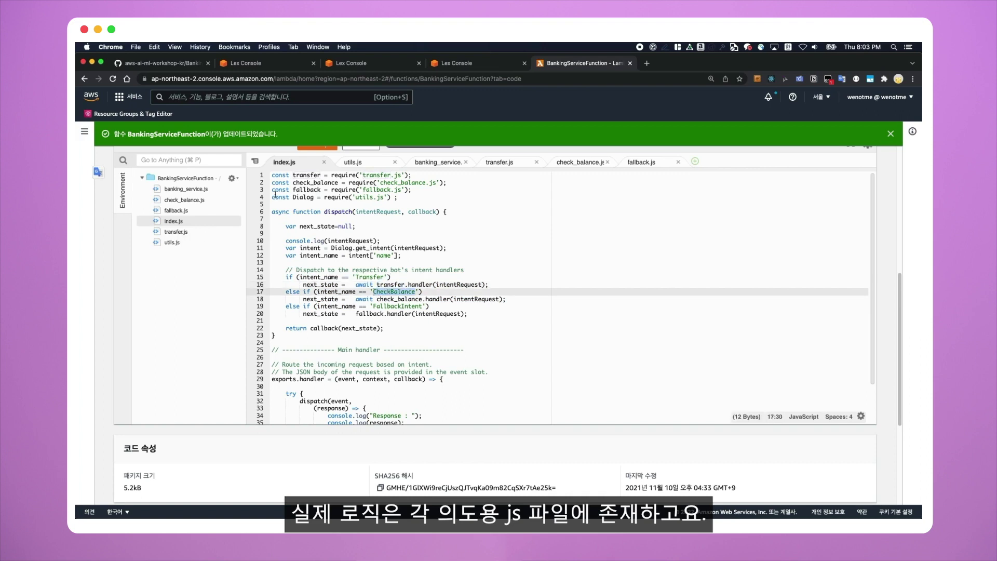
- Point out the intent-specific files check_balance.js and transfer.js in the BankingServiceFunction folder
{"action": "left_click", "coordinate": [192, 203]}
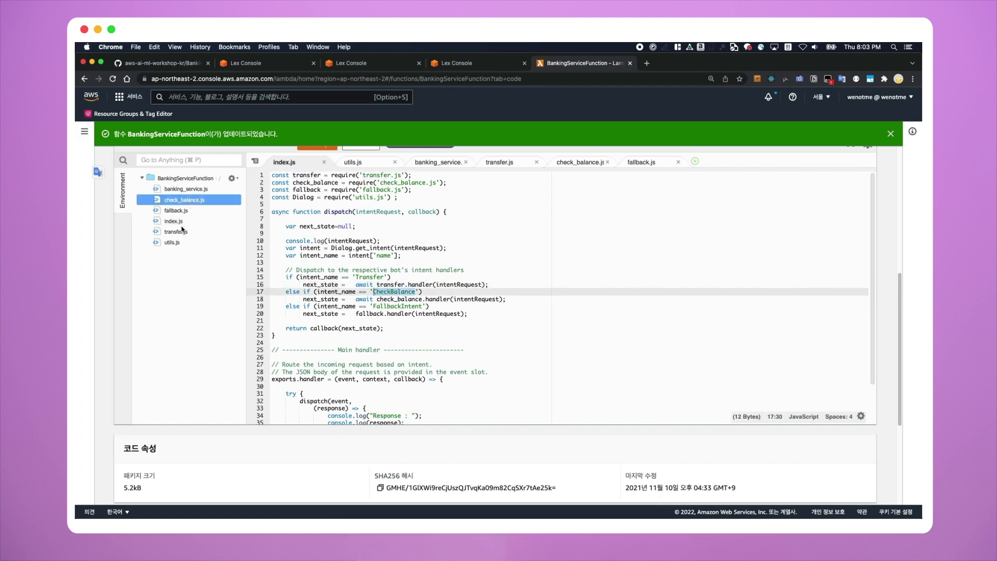
{"action": "left_click", "coordinate": [181, 234]}
{"action": "left_click", "coordinate": [194, 203]}
{"action": "left_click", "coordinate": [181, 233]}
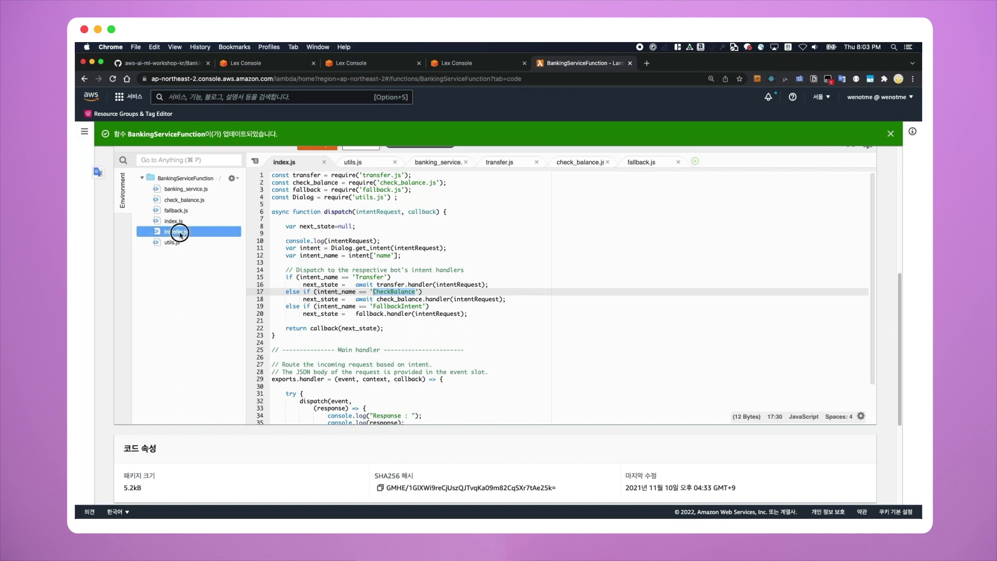
- Open banking_service.js and highlight the check_balance method's name and its key lookup and docClient.get request code
{"action": "left_click", "coordinate": [196, 190]}
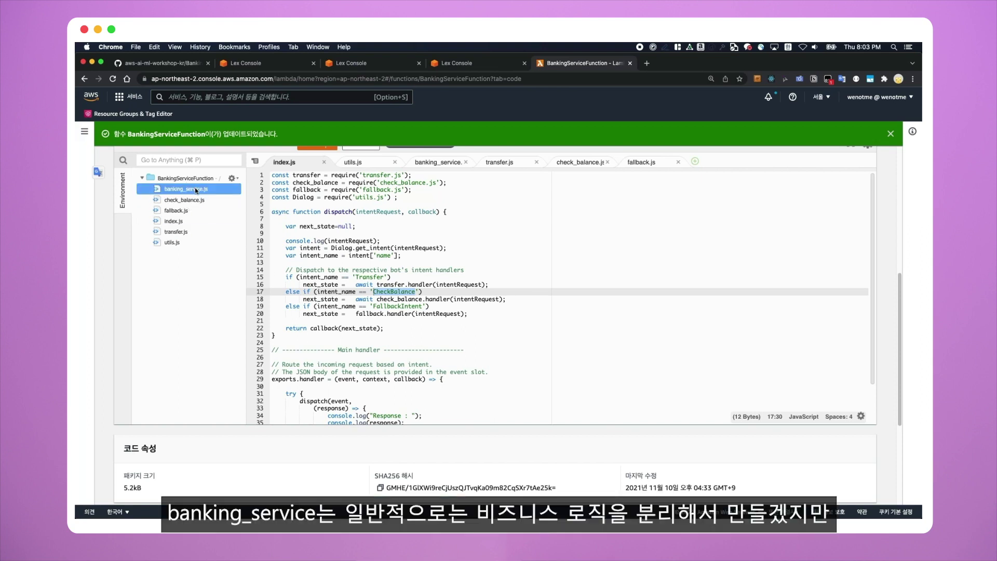
{"action": "double_click", "coordinate": [198, 192]}
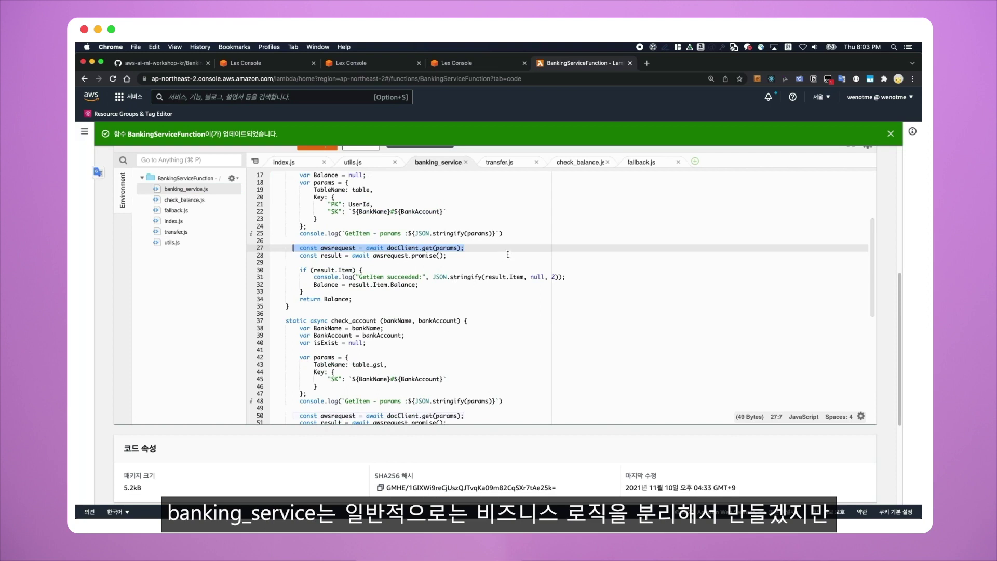
{"action": "scroll", "coordinate": [509, 265], "scroll_direction": "up", "scroll_amount": 4}
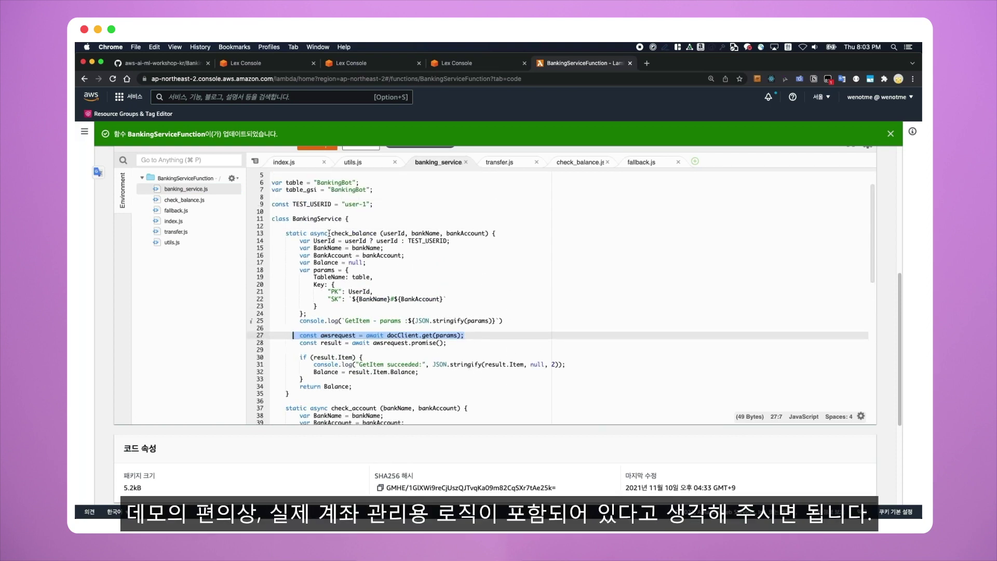
{"action": "left_click_drag", "start_coordinate": [328, 233], "coordinate": [382, 233]}
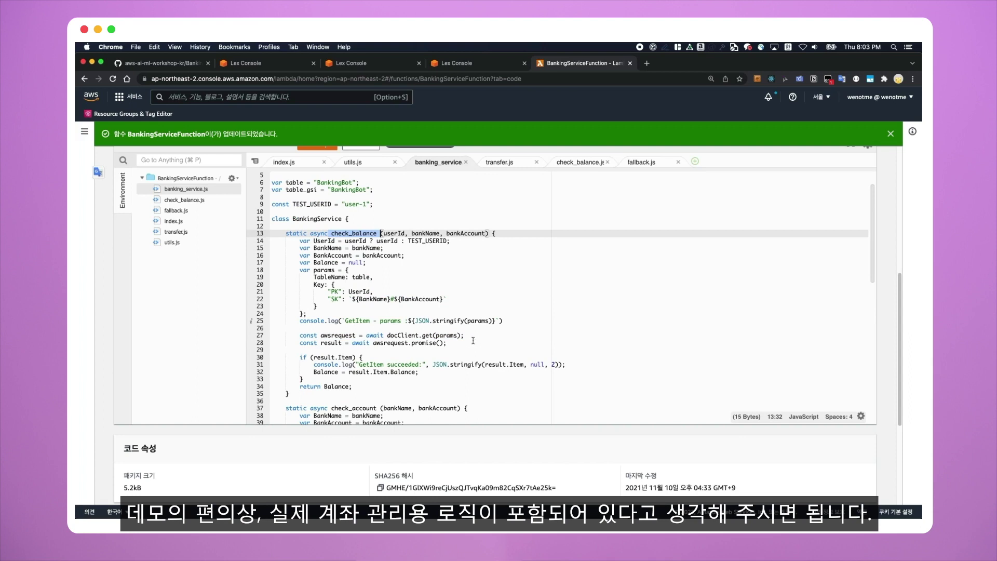
{"action": "left_click_drag", "start_coordinate": [478, 347], "coordinate": [262, 284]}
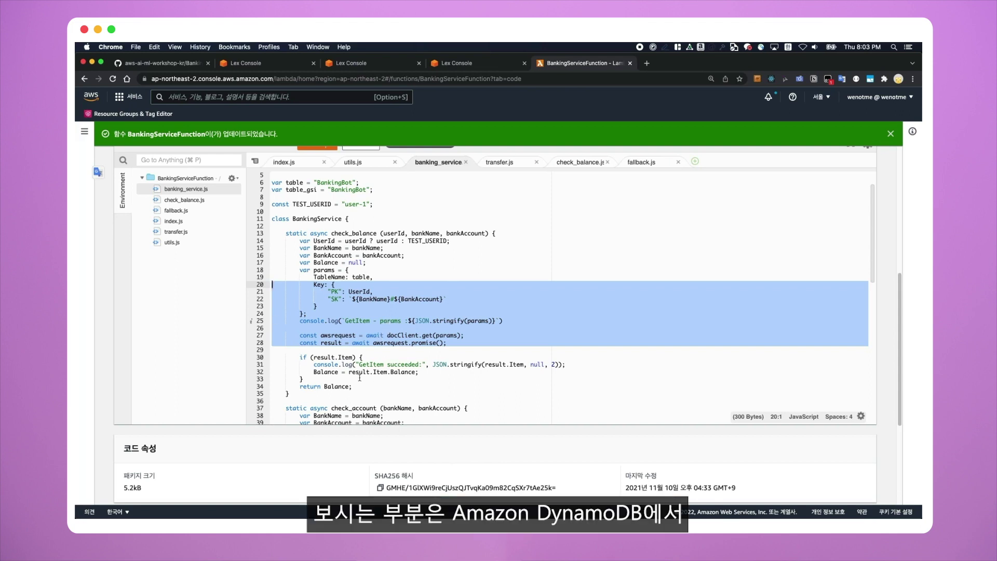
- Open check_balance.js and highlight the exports.handler declaration near the beginning of the file
{"action": "double_click", "coordinate": [180, 200]}
{"action": "scroll", "coordinate": [368, 283], "scroll_direction": "up", "scroll_amount": 5}
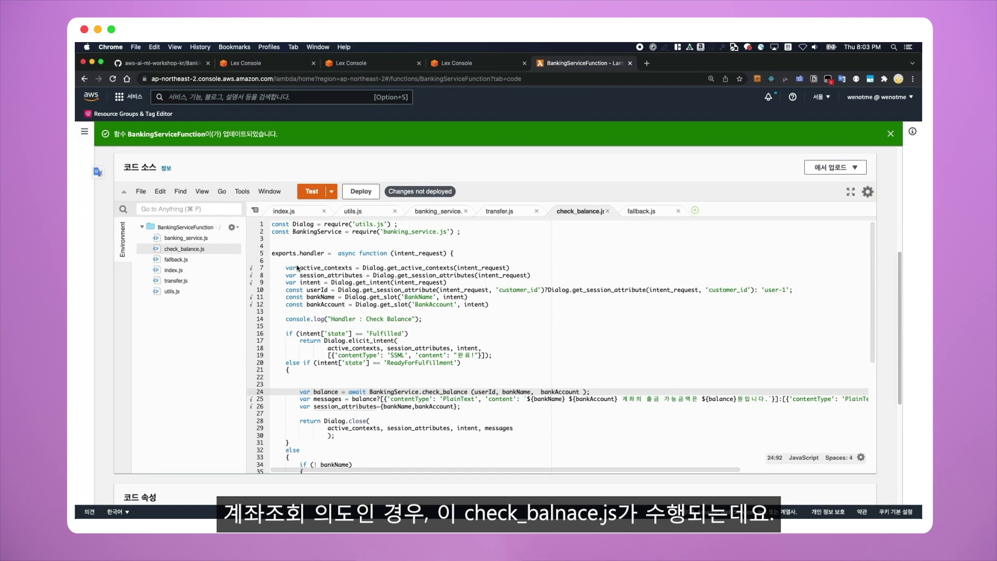
{"action": "left_click_drag", "start_coordinate": [327, 253], "coordinate": [269, 253]}
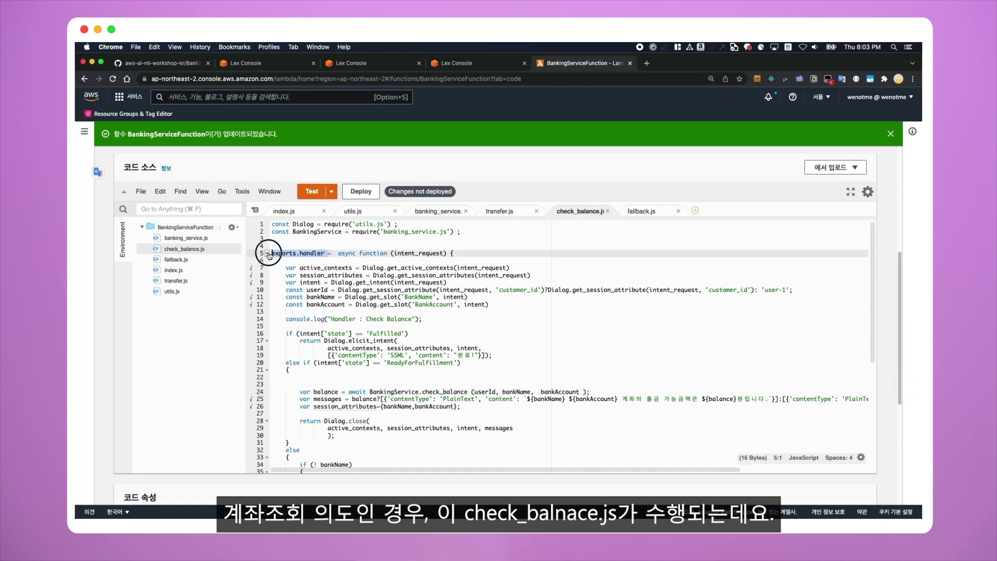